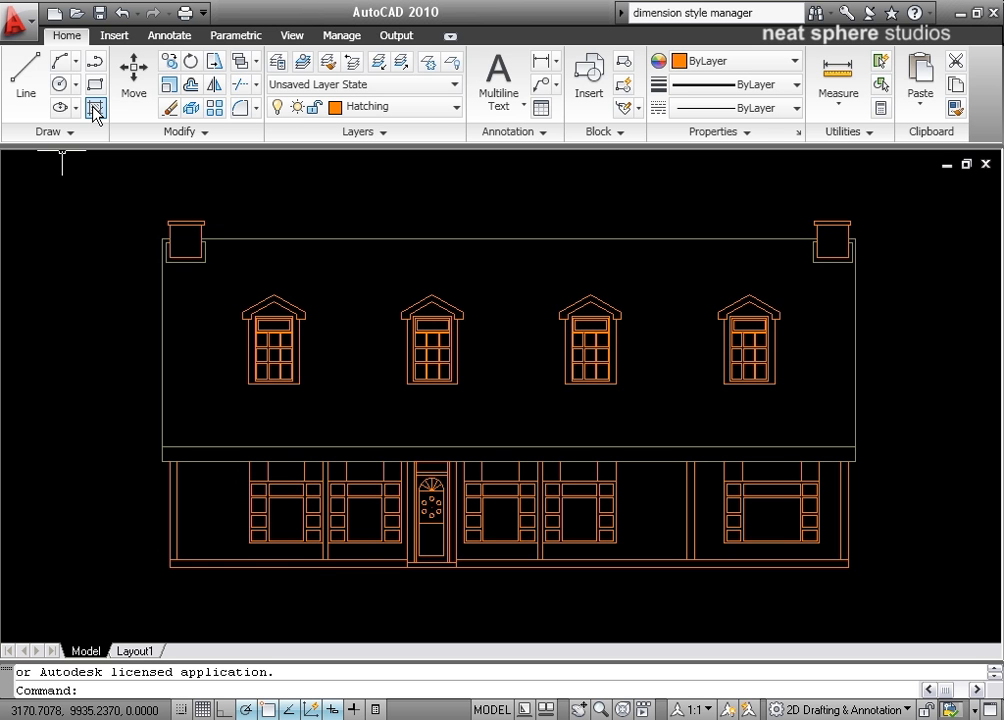
Start the Hatch command and choose the AR-B816 brick pattern from the hatch pattern palette.
{"action": "left_click", "coordinate": [95, 111]}
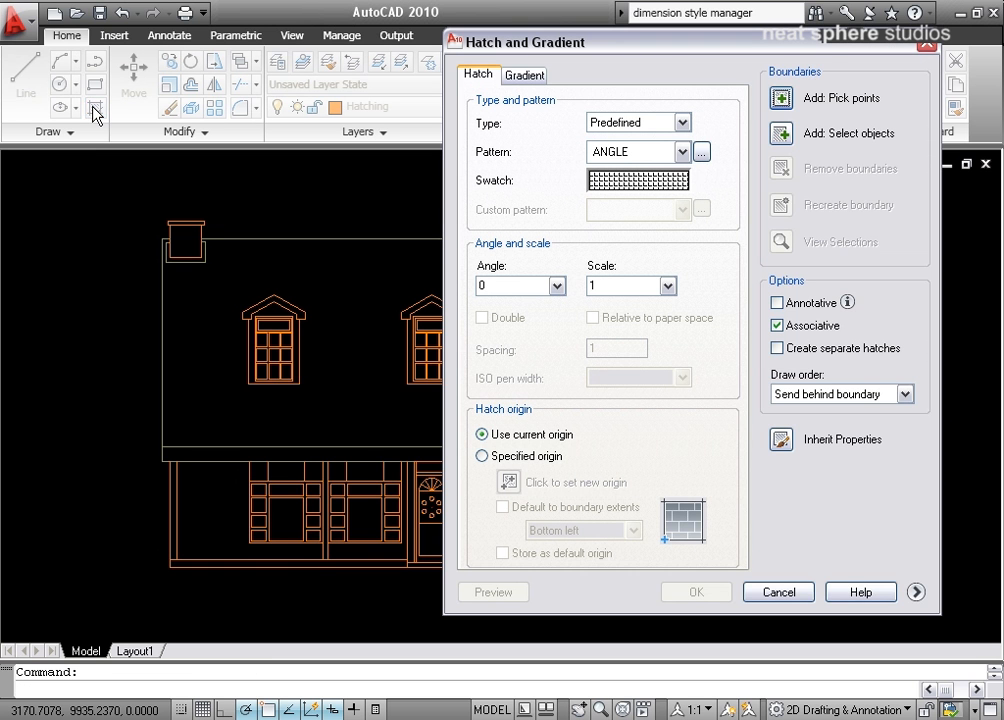
{"action": "left_click_drag", "start_coordinate": [831, 46], "coordinate": [634, 49]}
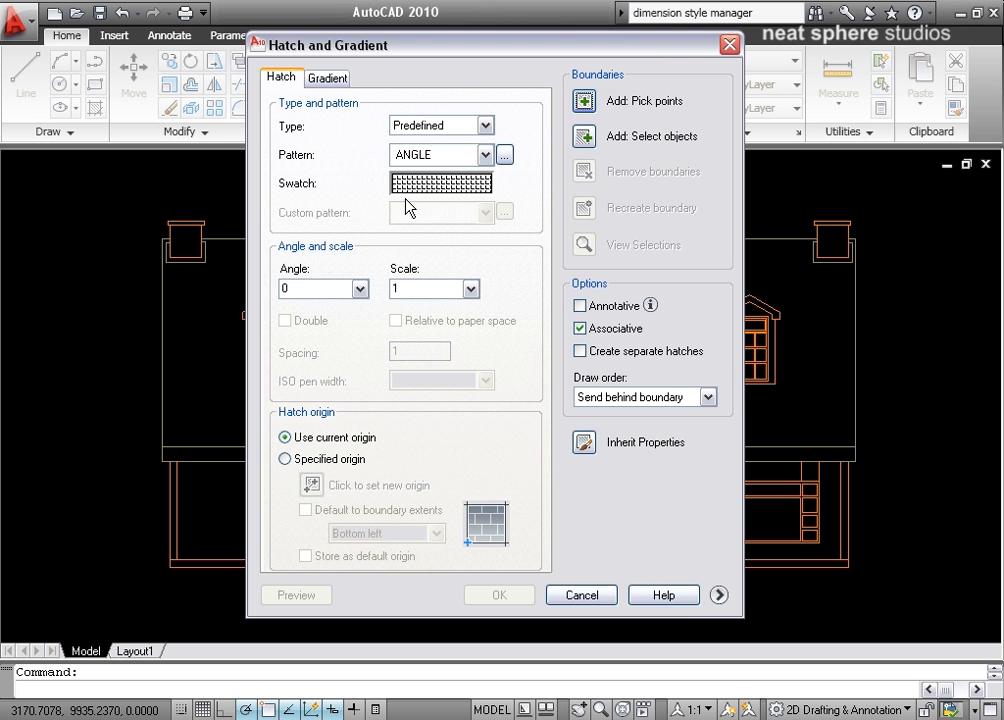
{"action": "left_click", "coordinate": [479, 160]}
{"action": "left_click_drag", "start_coordinate": [486, 197], "coordinate": [441, 195]}
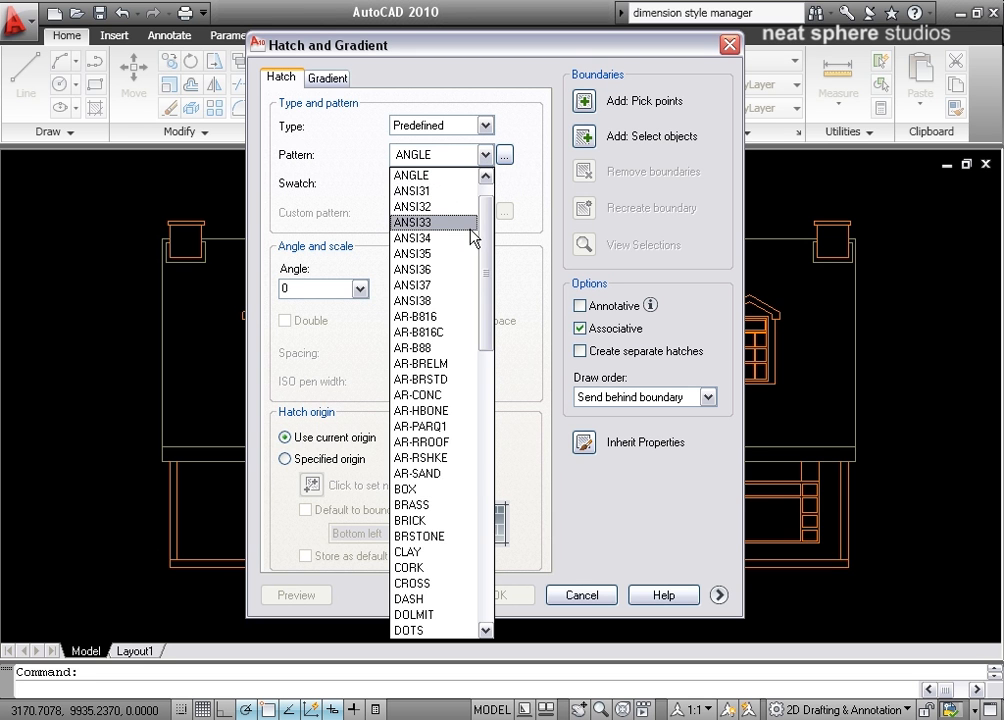
{"action": "left_click", "coordinate": [525, 181]}
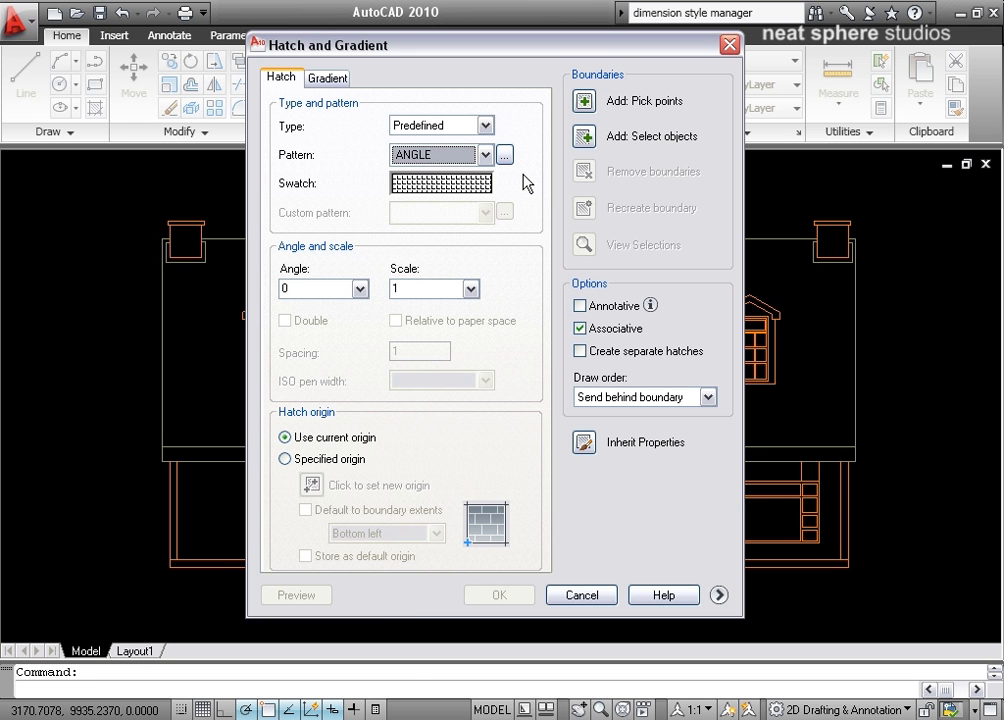
{"action": "left_click", "coordinate": [504, 155]}
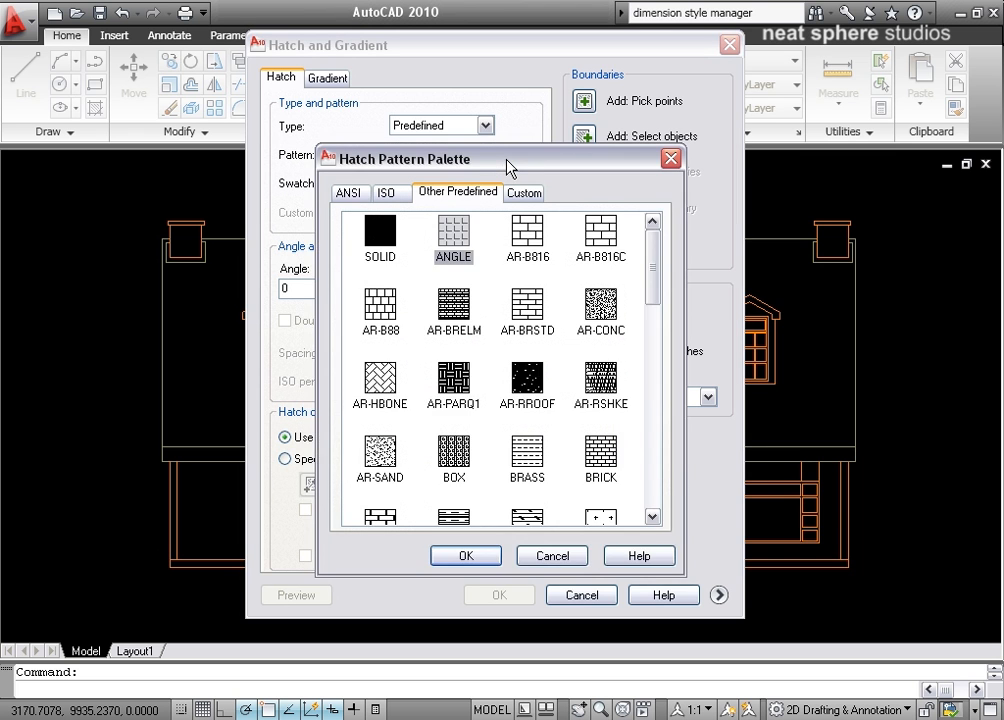
{"action": "left_click_drag", "start_coordinate": [509, 168], "coordinate": [552, 100]}
{"action": "mouse_move", "coordinate": [697, 173]}
{"action": "left_mouse_down"}
{"action": "mouse_move", "coordinate": [697, 262]}
{"action": "mouse_move", "coordinate": [677, 392]}
{"action": "mouse_move", "coordinate": [664, 152]}
{"action": "left_mouse_up"}
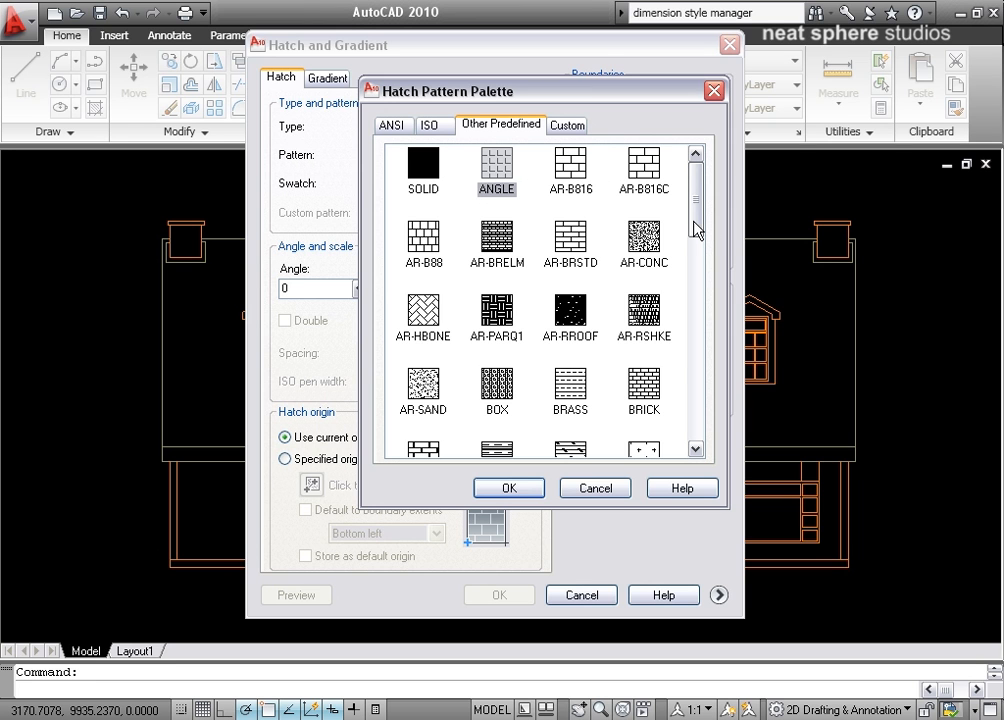
{"action": "scroll", "coordinate": [697, 229], "scroll_direction": "down", "scroll_amount": 1}
{"action": "scroll", "coordinate": [699, 233], "scroll_direction": "up", "scroll_amount": 1}
{"action": "left_click", "coordinate": [585, 181]}
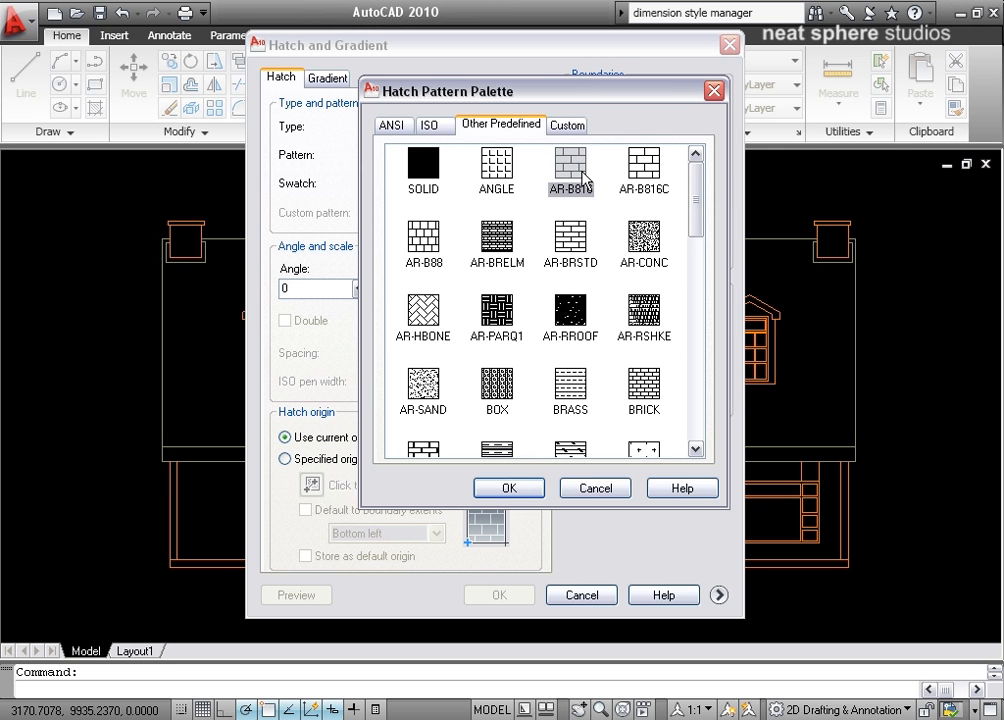
{"action": "left_click", "coordinate": [538, 486]}
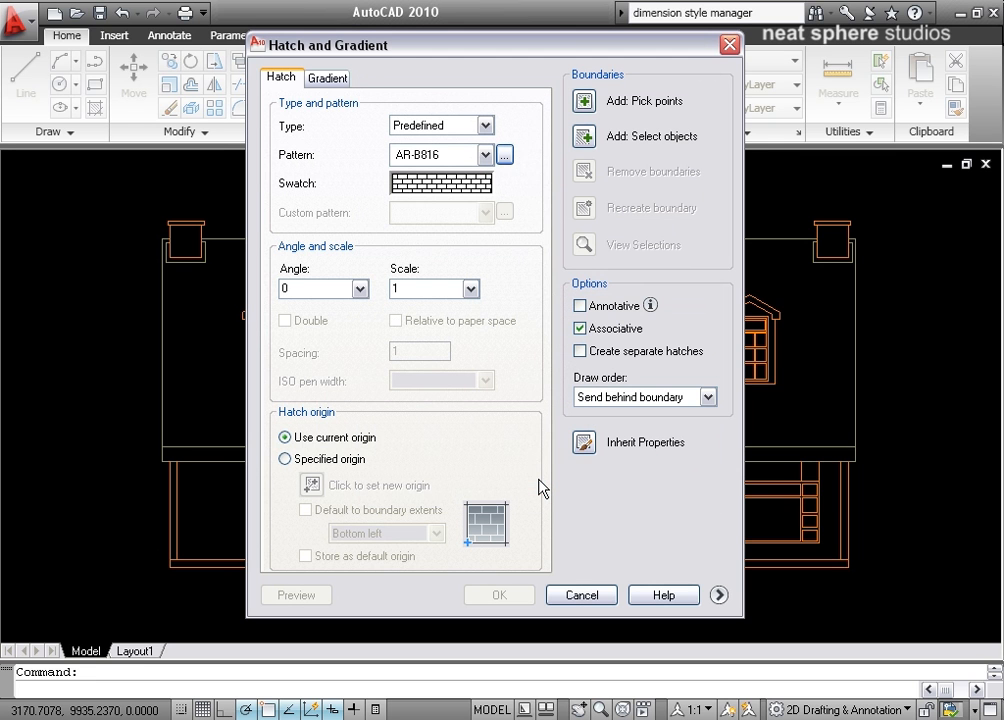
Turn on Annotative and set the island display style to Outer in the expanded hatch options.
{"action": "left_click", "coordinate": [579, 307]}
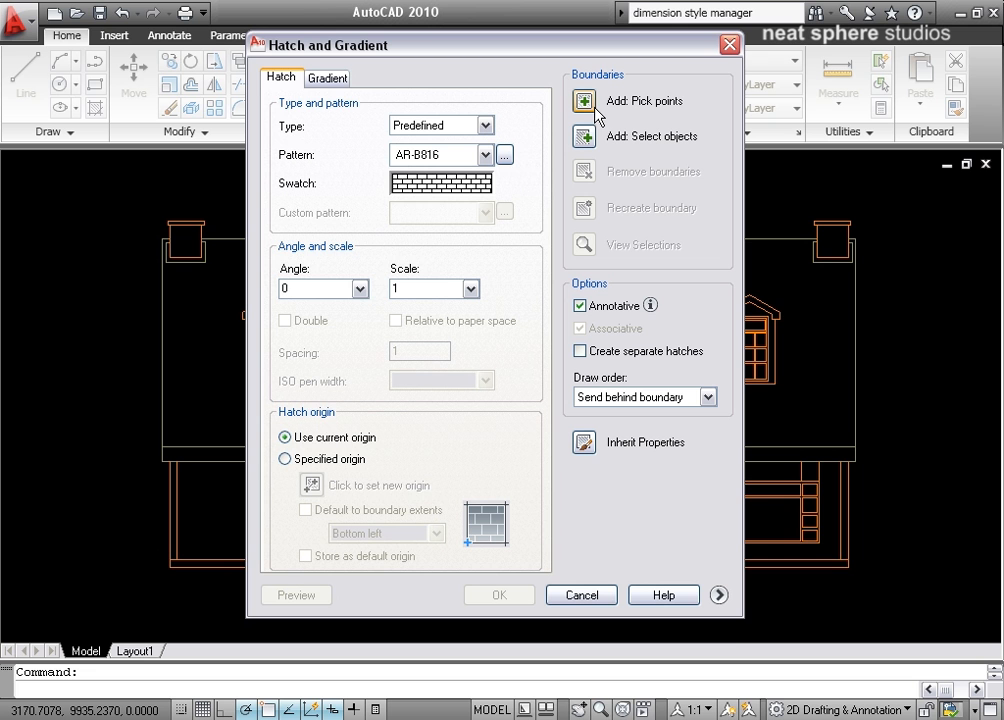
{"action": "left_click", "coordinate": [719, 596]}
{"action": "left_click_drag", "start_coordinate": [491, 45], "coordinate": [618, 33]}
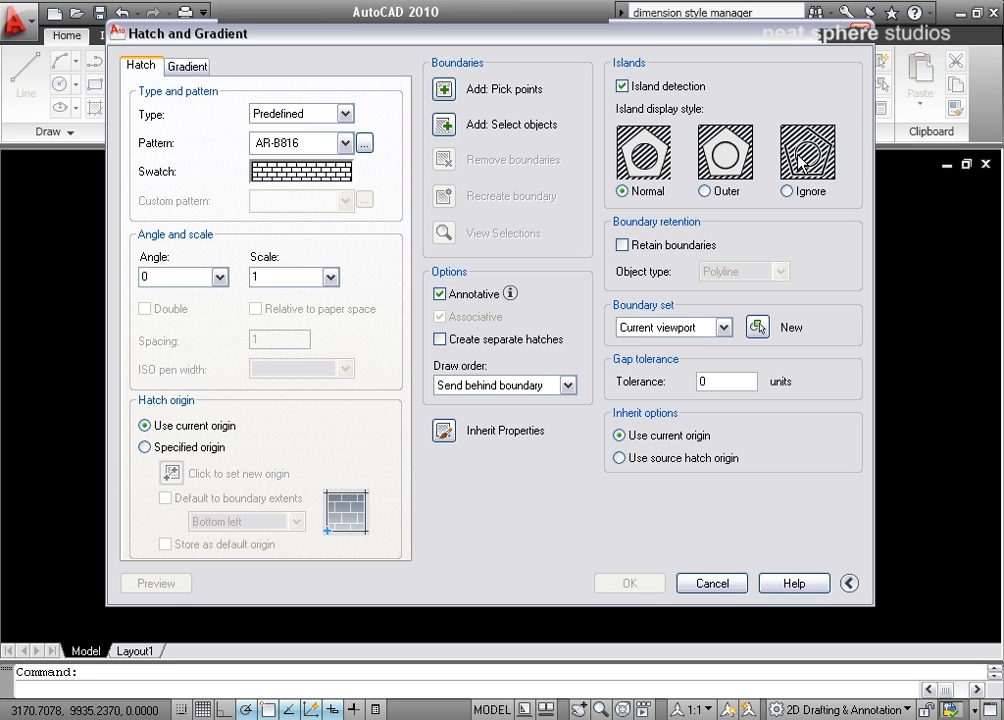
{"action": "left_click", "coordinate": [707, 191]}
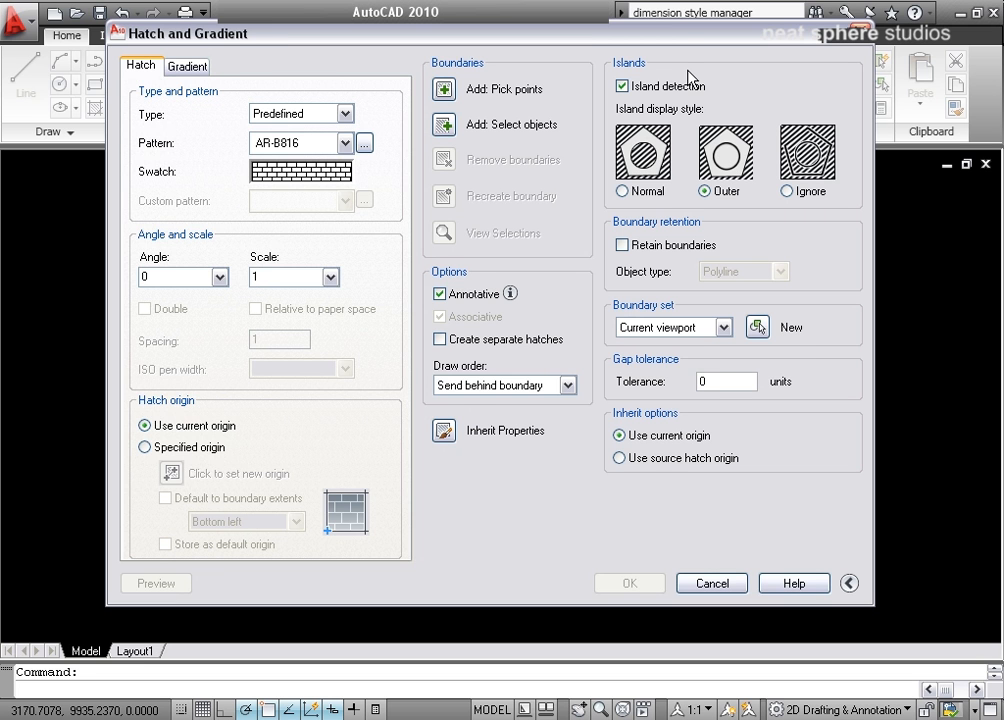
{"action": "left_click_drag", "start_coordinate": [688, 39], "coordinate": [717, 50]}
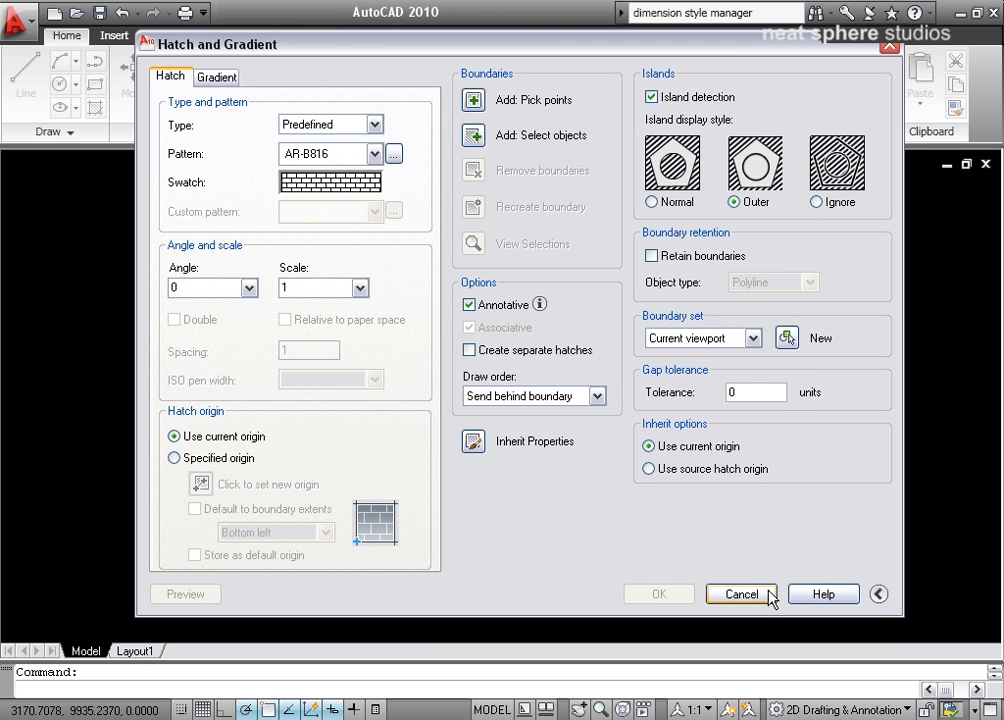
{"action": "left_click", "coordinate": [878, 595]}
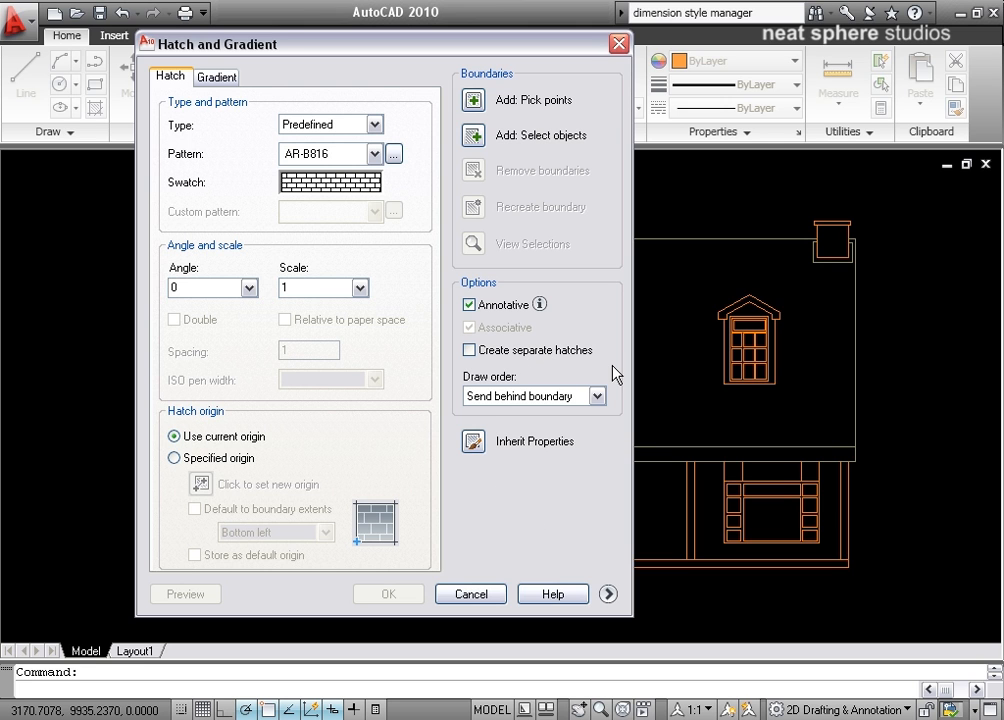
Keep draw order Send behind boundary, pick internal points in the ground-floor wall areas, preview and accept the hatch.
{"action": "left_click", "coordinate": [583, 398]}
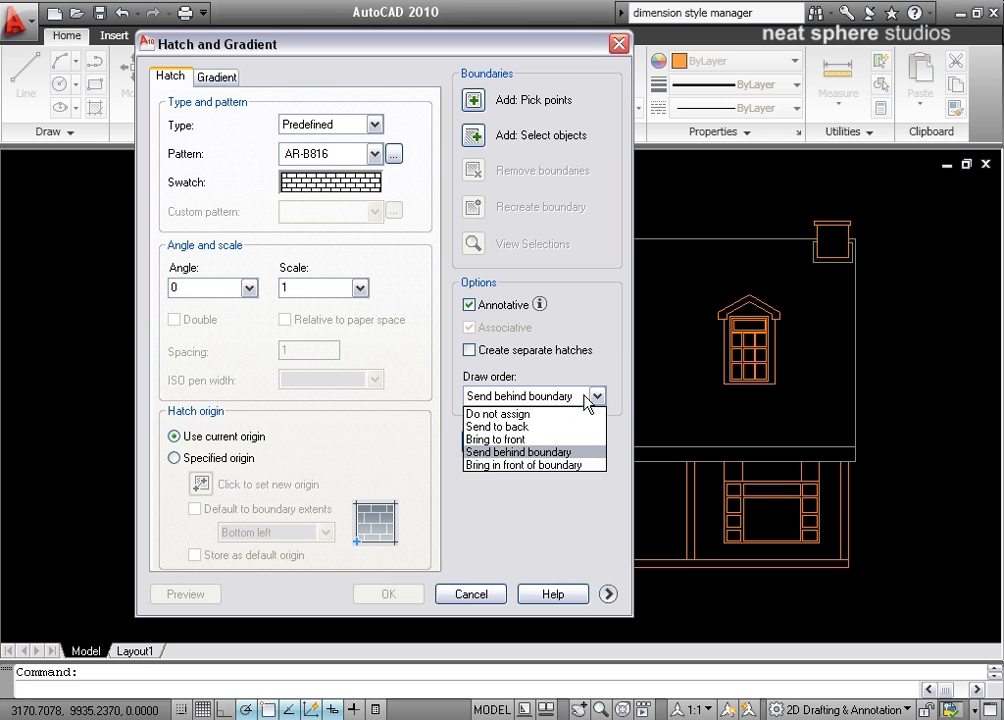
{"action": "left_click", "coordinate": [515, 453]}
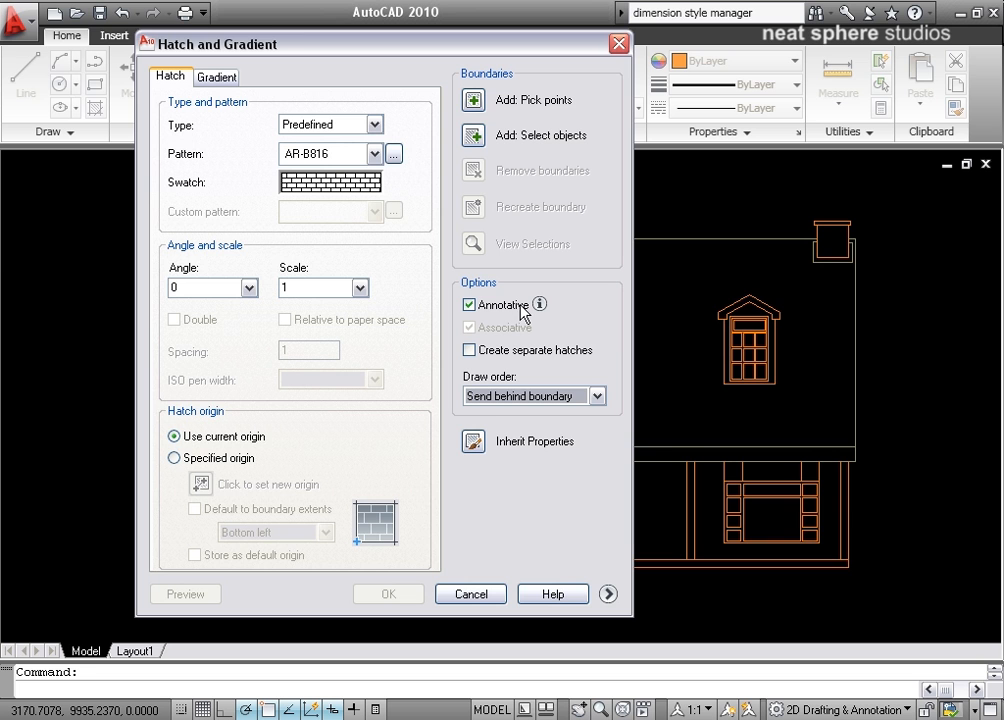
{"action": "left_click", "coordinate": [474, 102]}
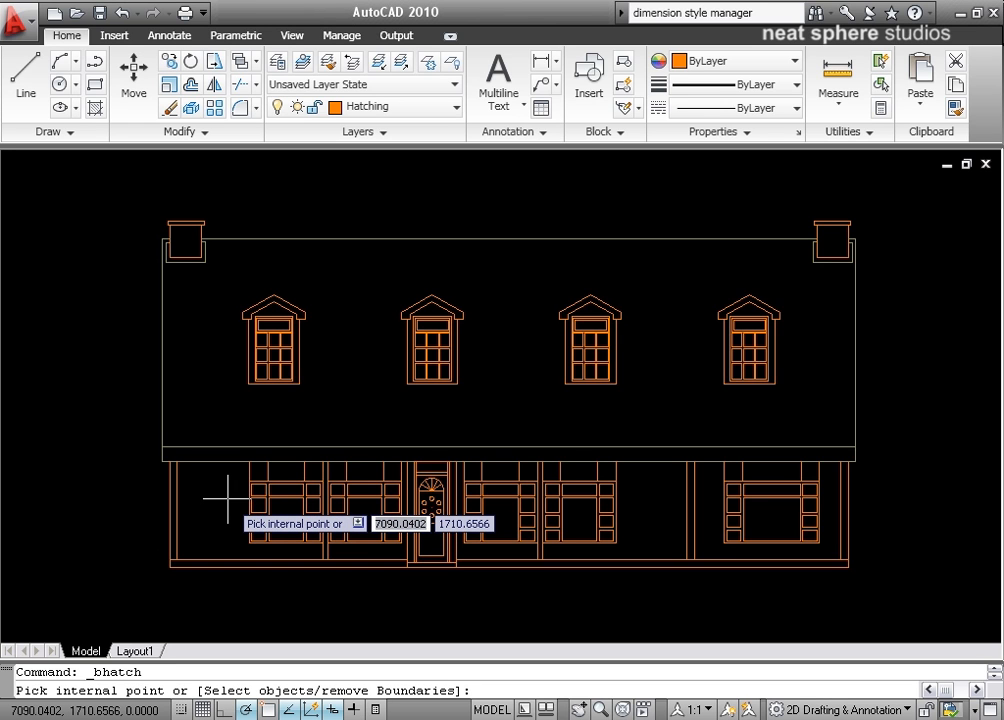
{"action": "left_click", "coordinate": [218, 511]}
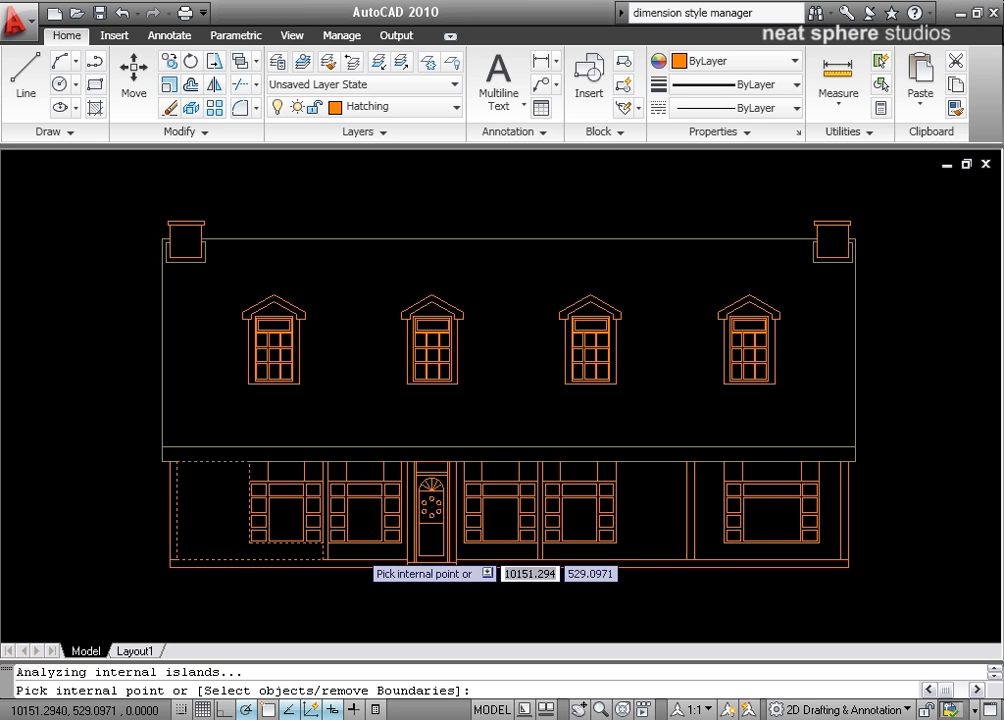
{"action": "left_click", "coordinate": [392, 538]}
{"action": "left_click", "coordinate": [500, 545]}
{"action": "left_click", "coordinate": [578, 552]}
{"action": "left_click", "coordinate": [648, 528]}
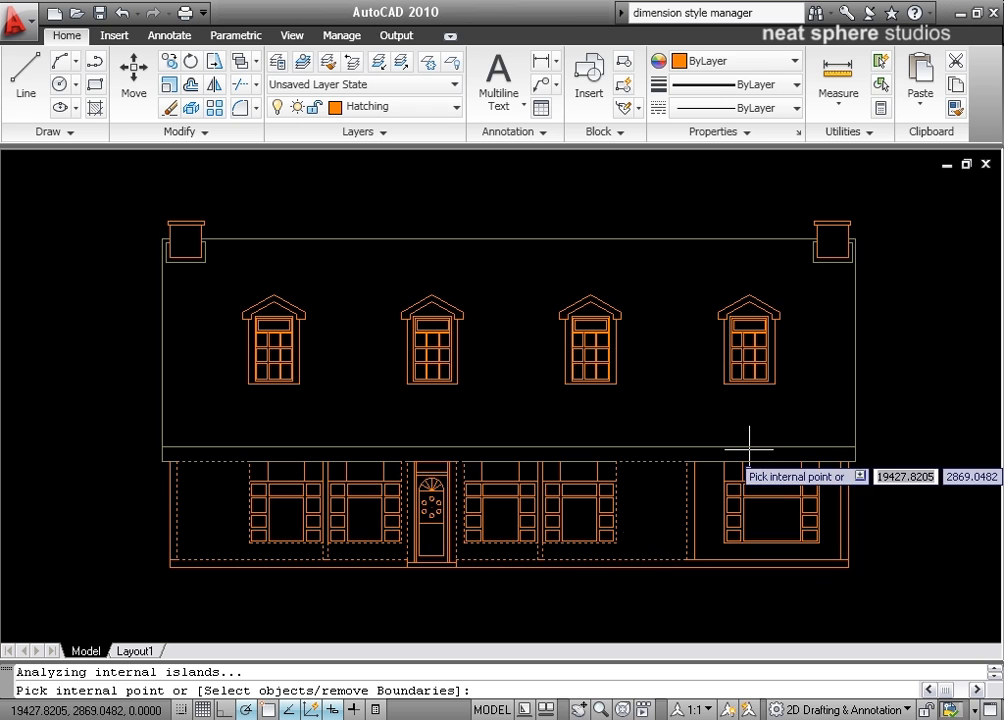
{"action": "left_click", "coordinate": [713, 494]}
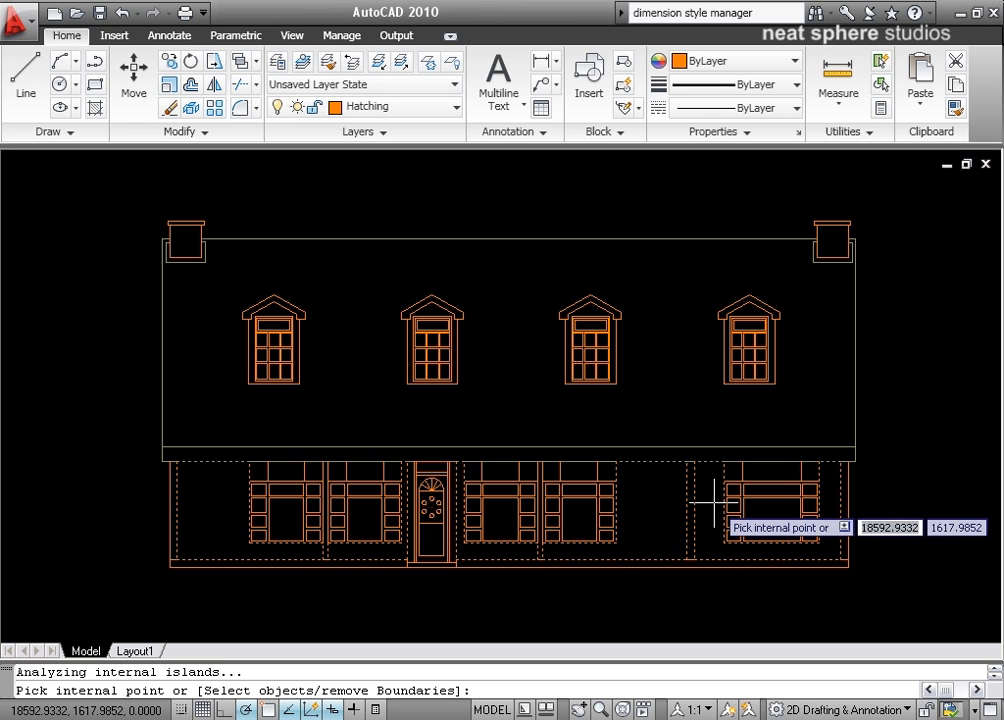
{"action": "right_click", "coordinate": [646, 365]}
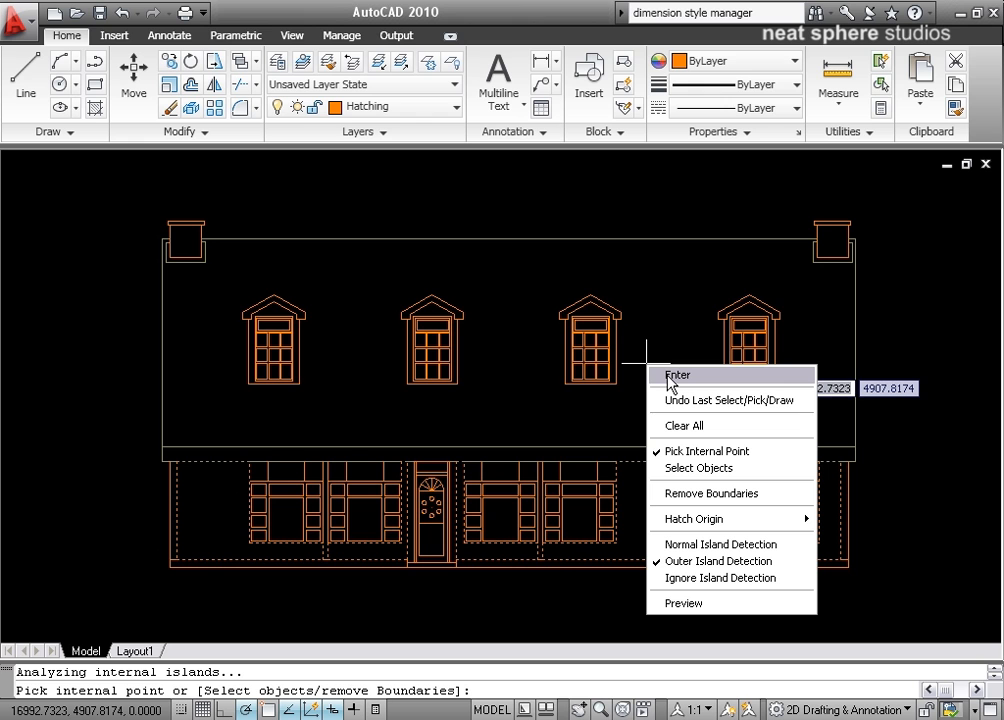
{"action": "left_click", "coordinate": [688, 603]}
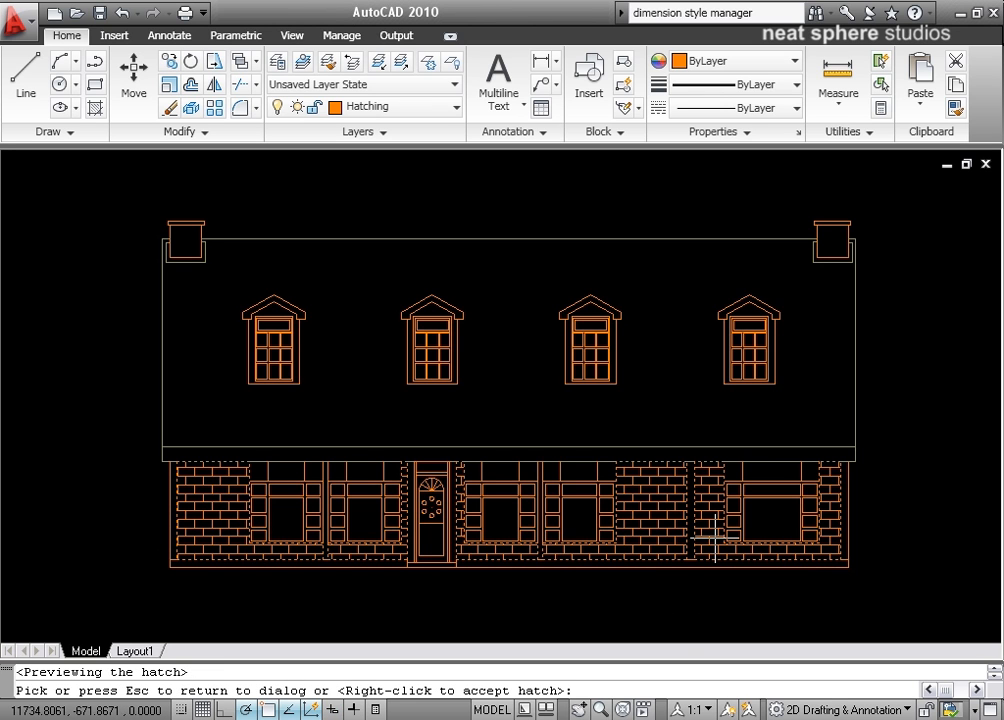
{"action": "right_click", "coordinate": [665, 538]}
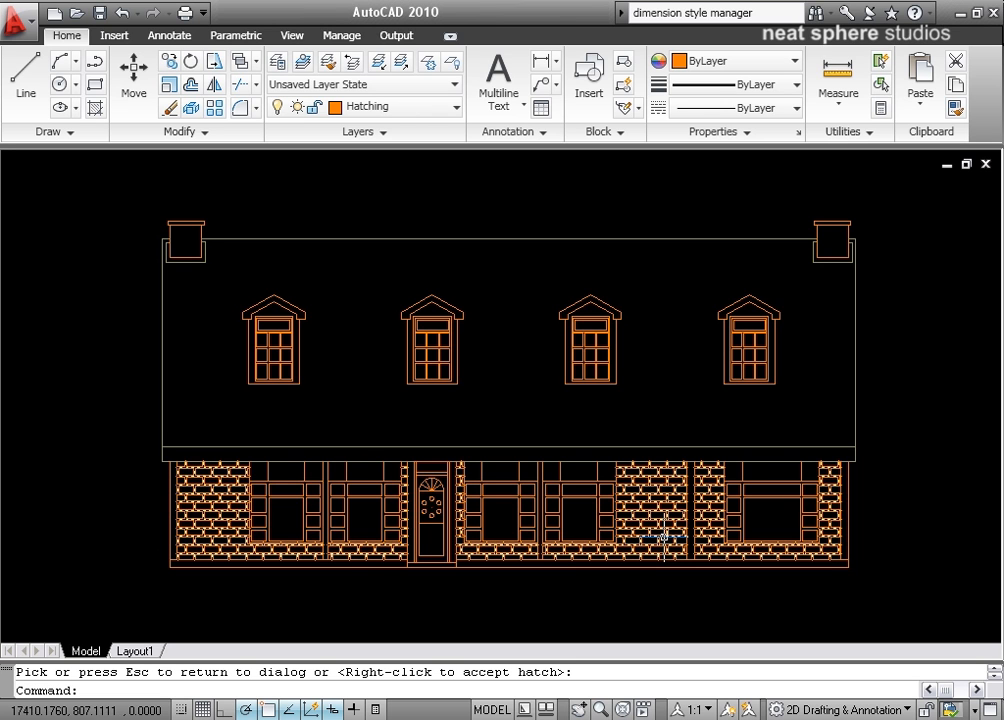
Select the new brick hatch and delete it.
{"action": "left_click", "coordinate": [665, 538]}
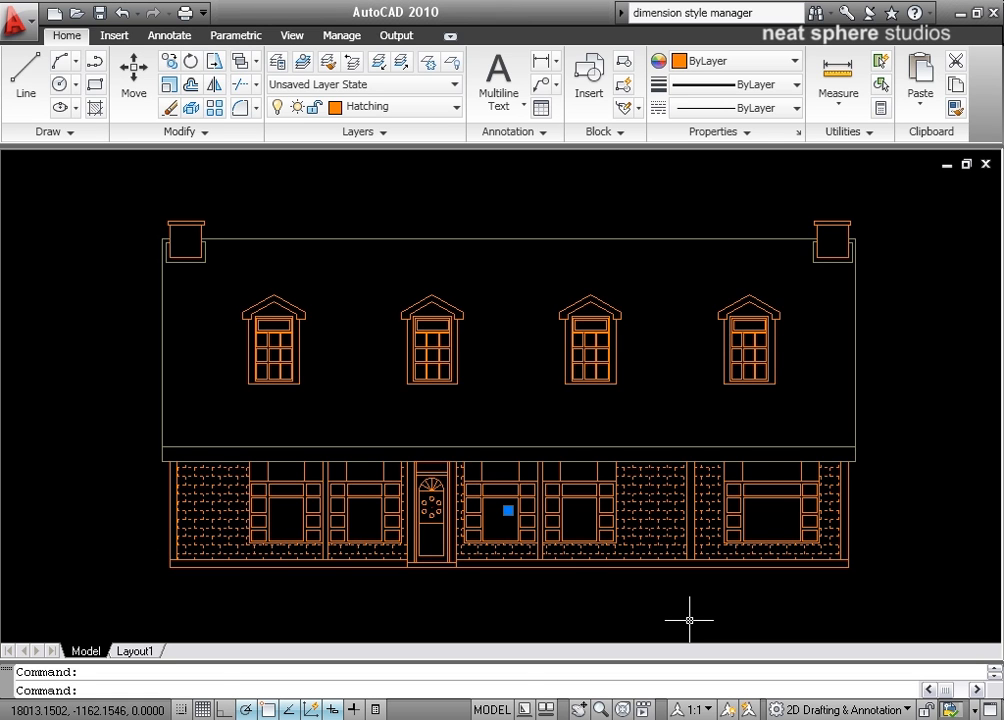
{"action": "key", "text": "Delete"}
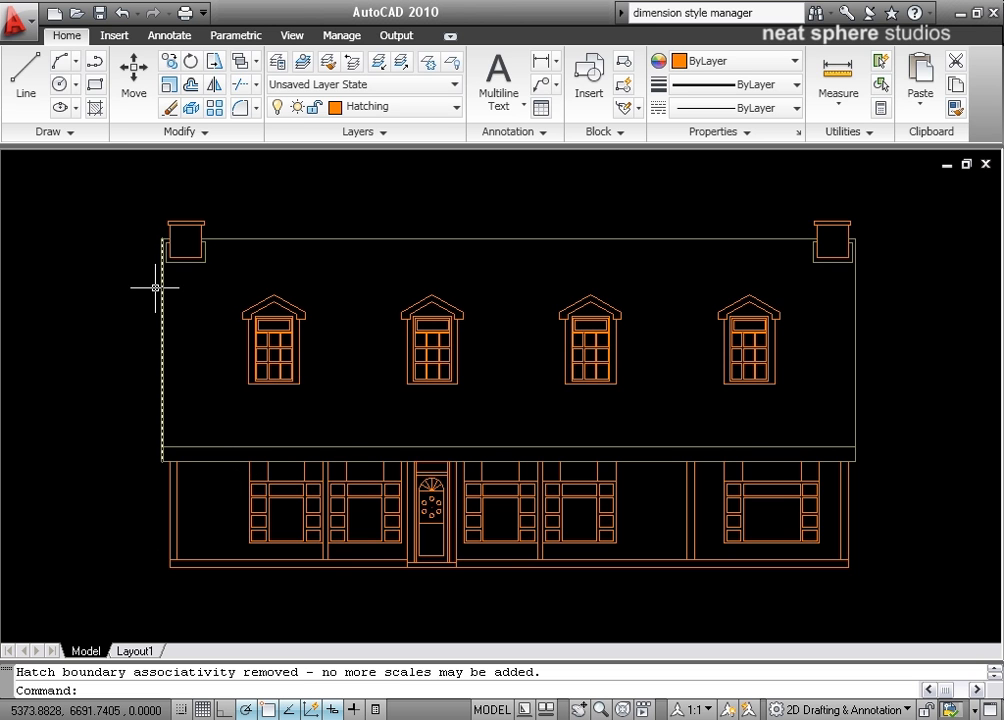
Restart Hatch with Create separate hatches enabled, pick each ground-floor wall area as an internal point, and apply.
{"action": "left_click", "coordinate": [100, 111]}
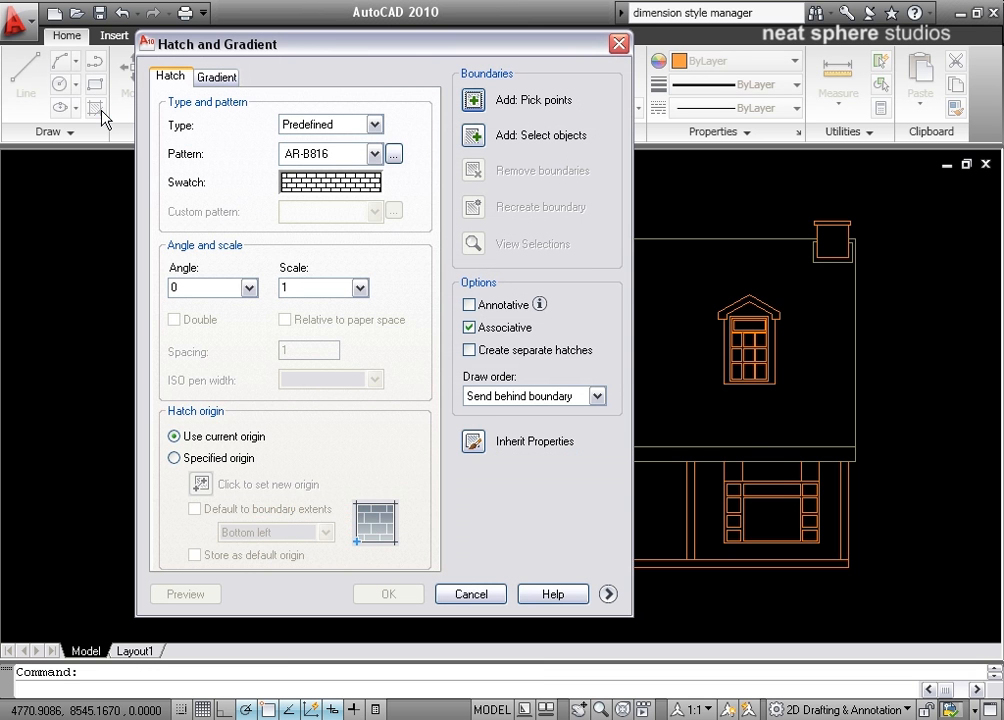
{"action": "left_click", "coordinate": [469, 350]}
{"action": "left_click", "coordinate": [475, 101]}
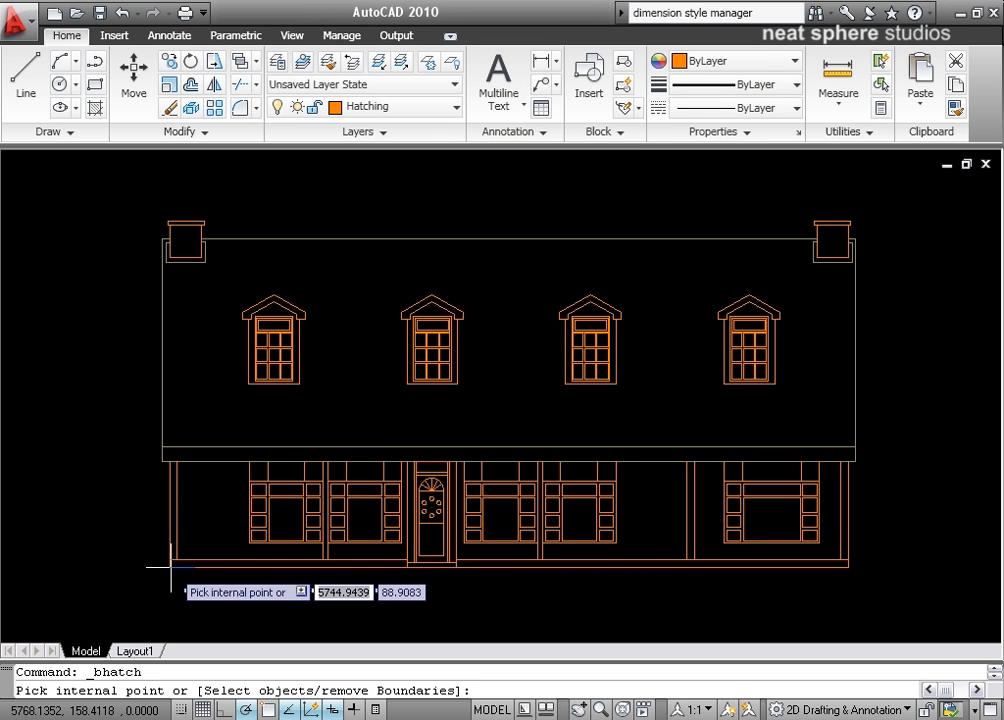
{"action": "left_click", "coordinate": [230, 553]}
{"action": "left_click", "coordinate": [351, 549]}
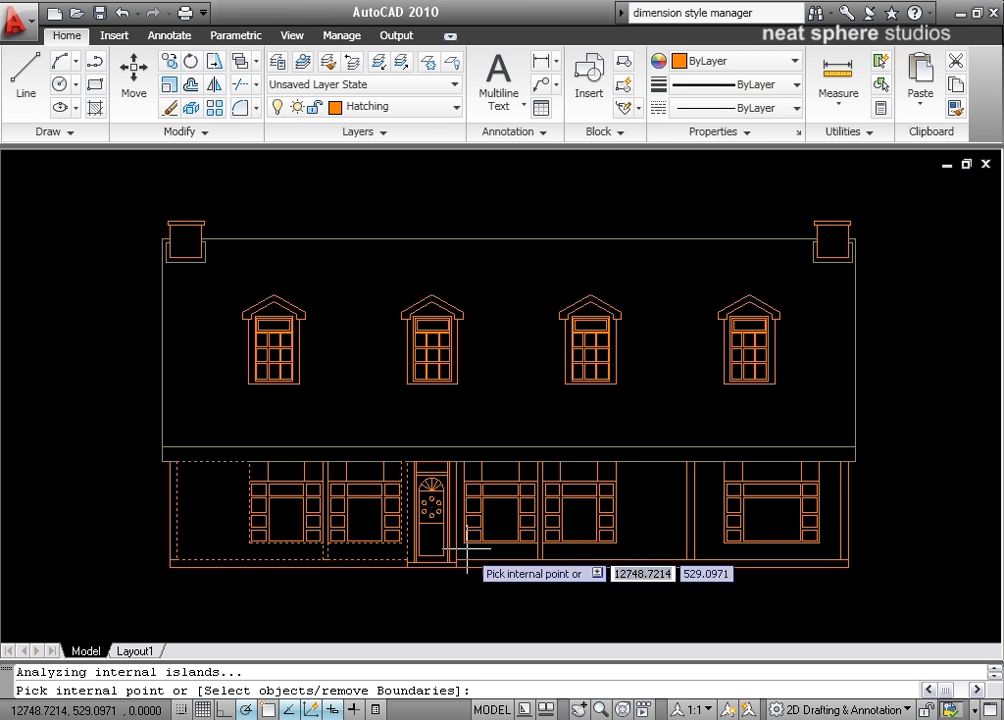
{"action": "left_click", "coordinate": [474, 551]}
{"action": "left_click", "coordinate": [571, 550]}
{"action": "left_click", "coordinate": [710, 539]}
{"action": "right_click", "coordinate": [700, 591]}
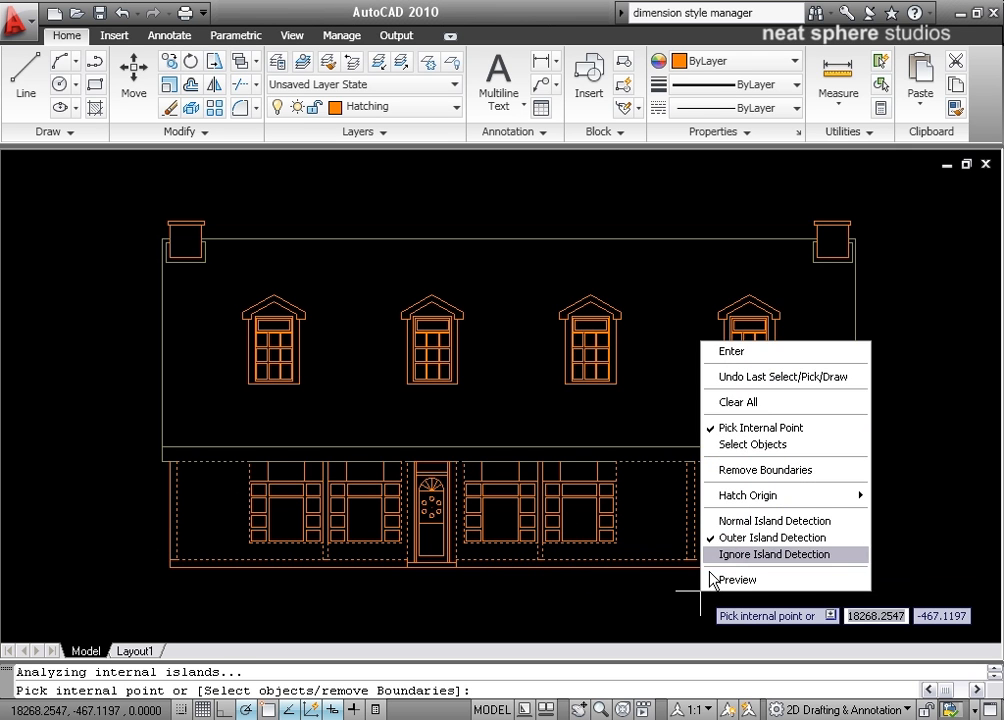
{"action": "left_click", "coordinate": [753, 353]}
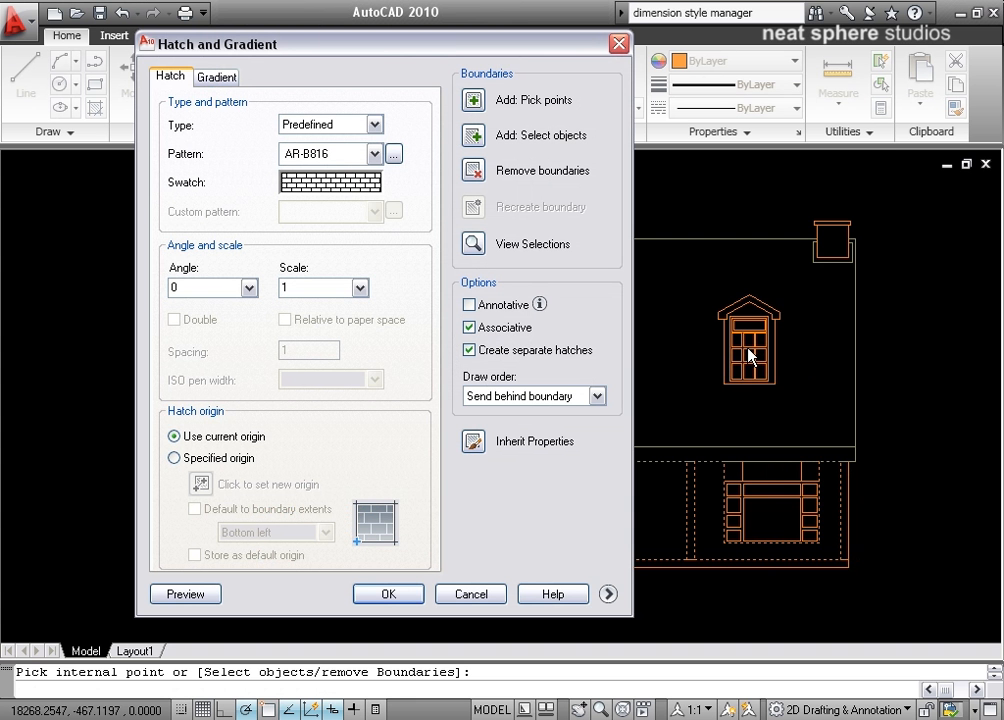
{"action": "left_click", "coordinate": [408, 594]}
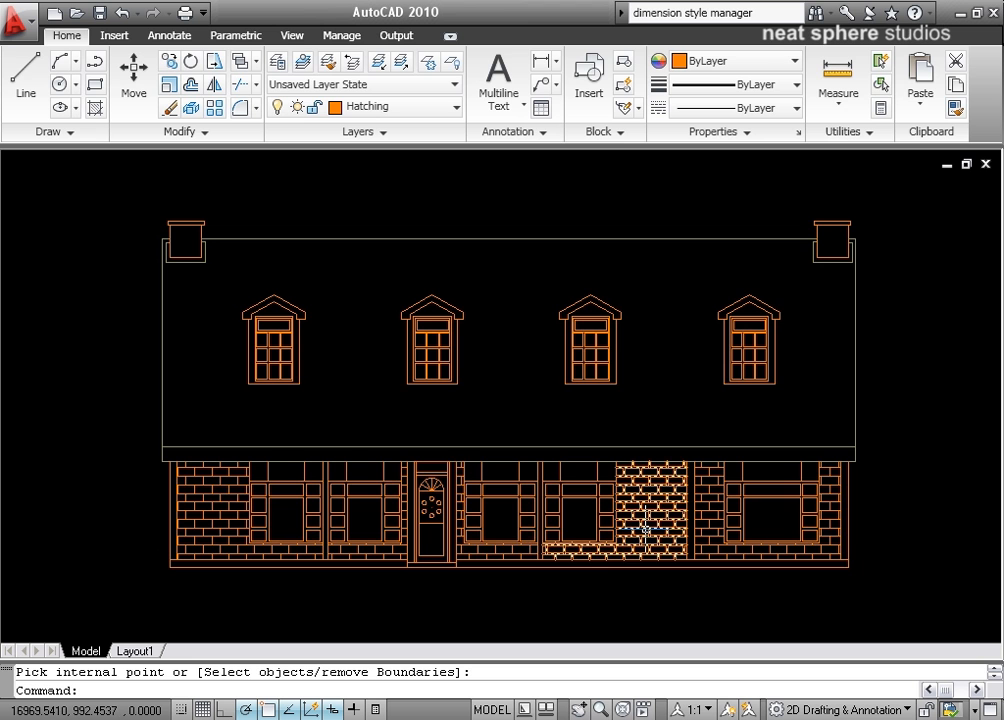
Edit the hatch in the wall area right of the centre windows and set its scale to 2.
{"action": "double_click", "coordinate": [645, 528]}
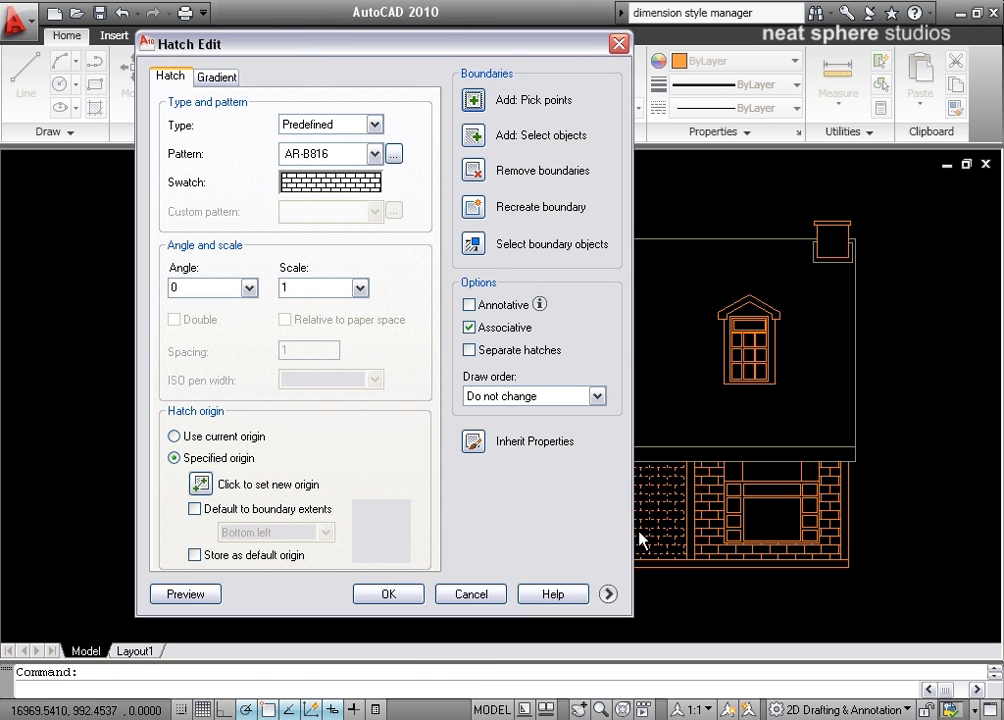
{"action": "mouse_move", "coordinate": [496, 48]}
{"action": "left_mouse_down"}
{"action": "mouse_move", "coordinate": [231, 64]}
{"action": "mouse_move", "coordinate": [499, 57]}
{"action": "left_mouse_up"}
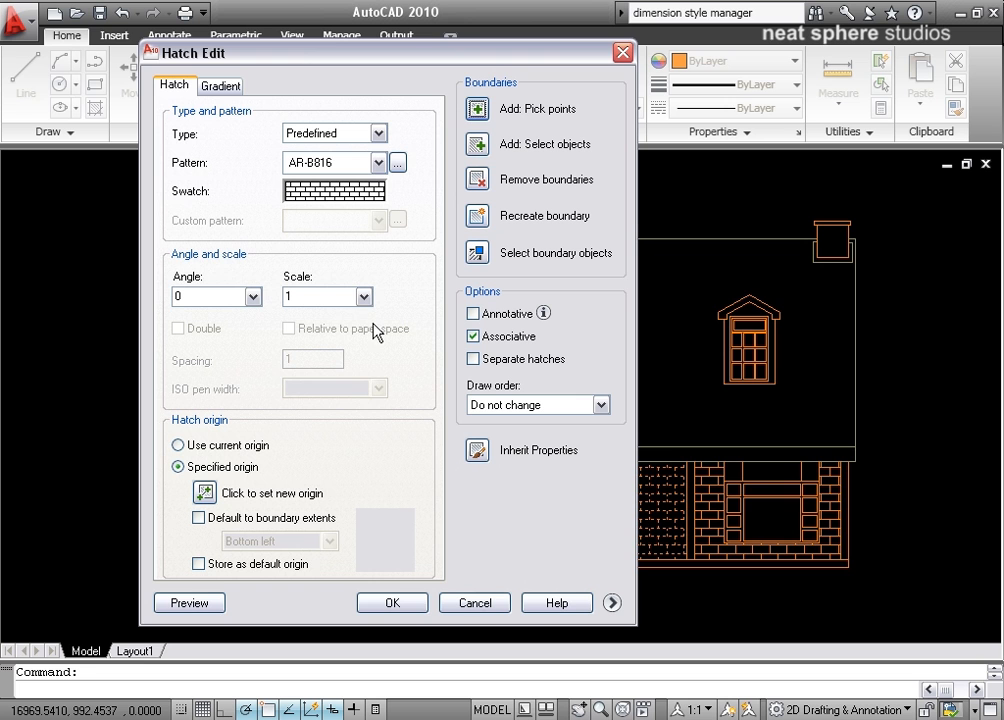
{"action": "left_click", "coordinate": [363, 296]}
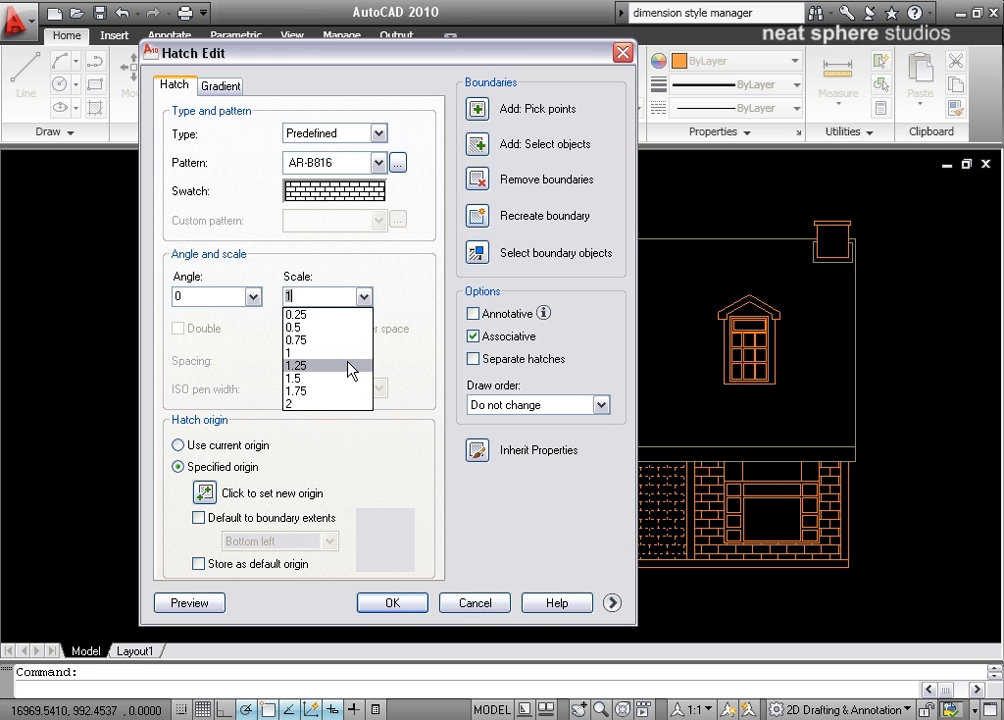
{"action": "left_click", "coordinate": [333, 404]}
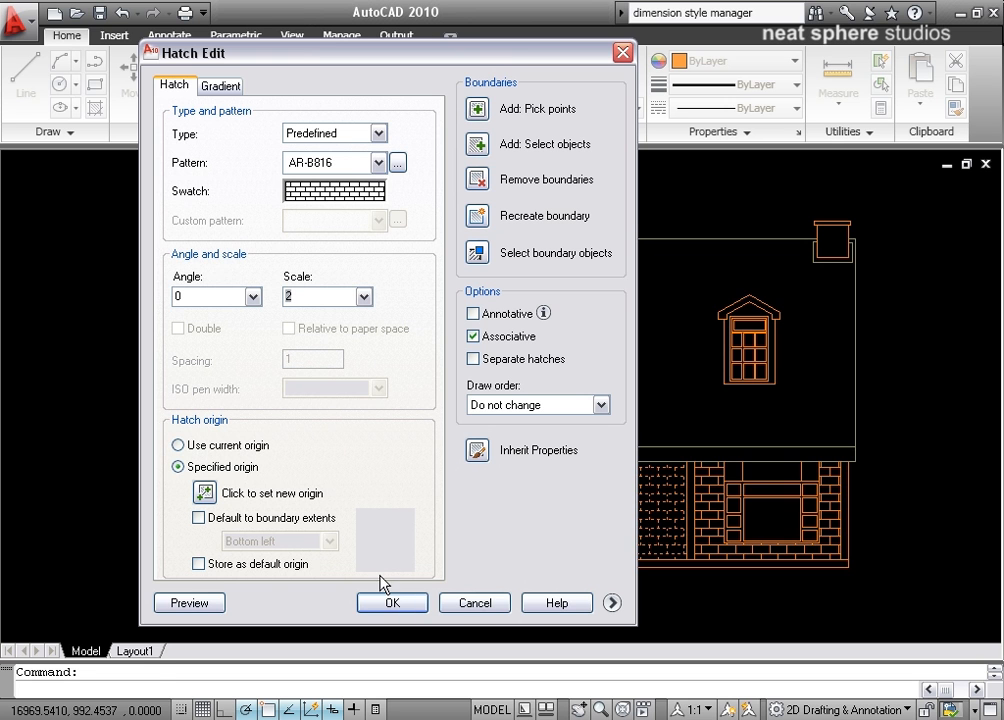
{"action": "left_click", "coordinate": [409, 603]}
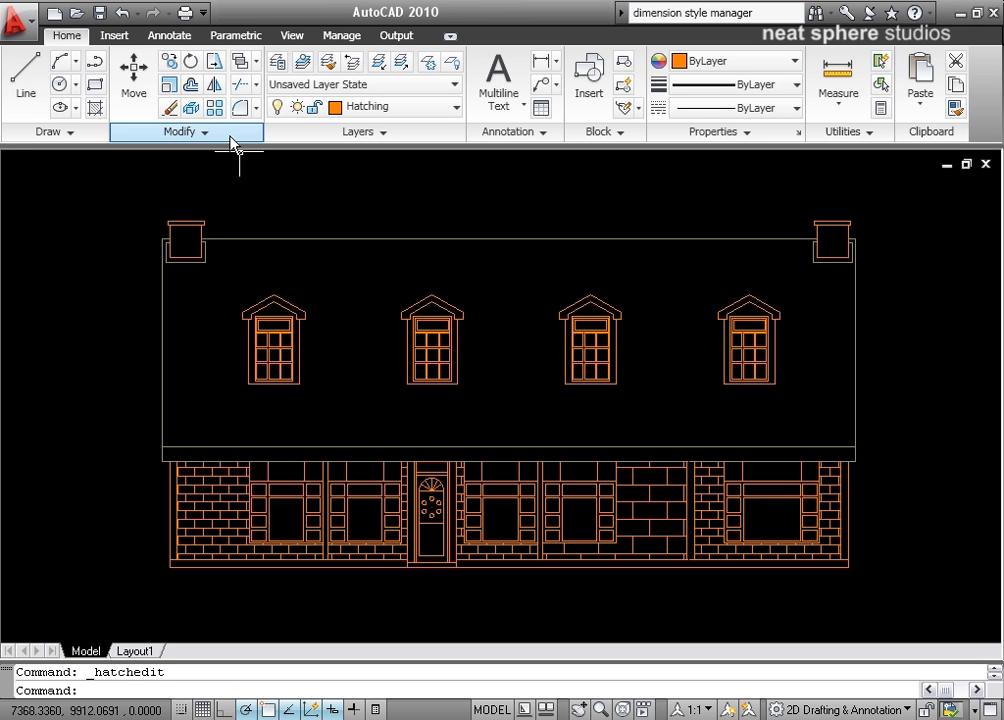
Hatch the roof area with the AR-B88 pattern, previewing and accepting the hatch.
{"action": "left_click", "coordinate": [96, 108]}
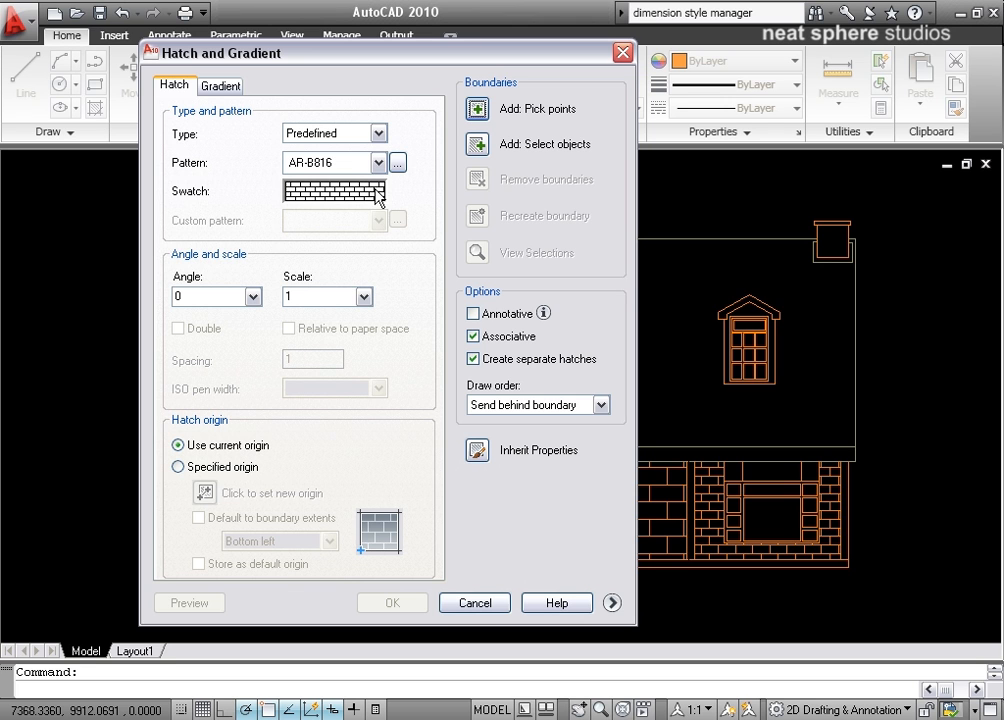
{"action": "left_click", "coordinate": [397, 162]}
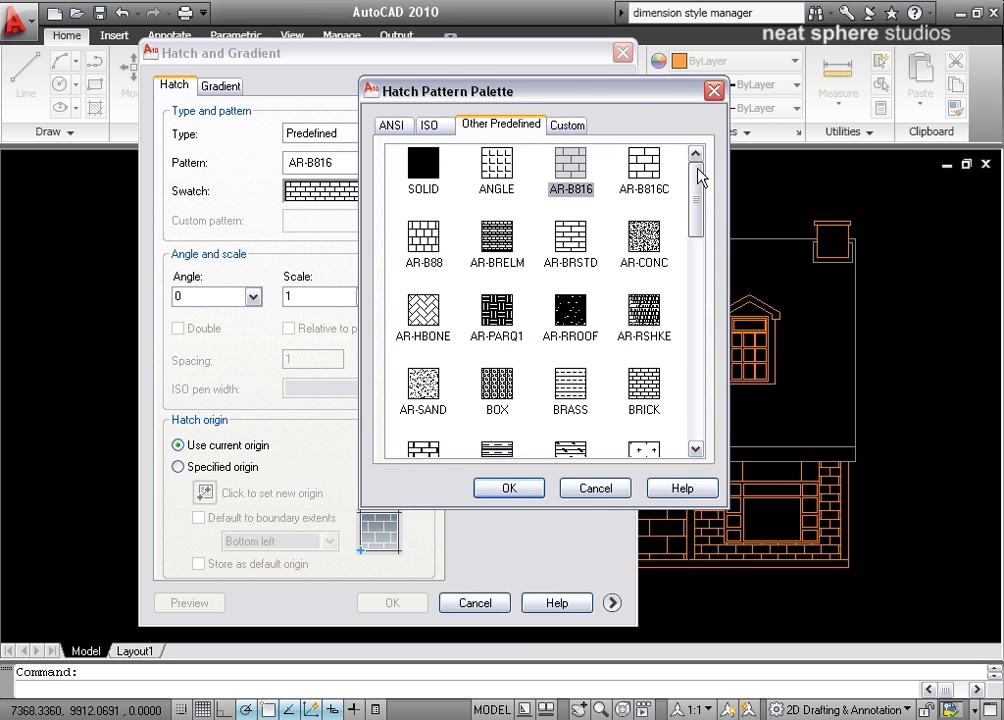
{"action": "mouse_move", "coordinate": [694, 168]}
{"action": "left_mouse_down"}
{"action": "mouse_move", "coordinate": [686, 390]}
{"action": "mouse_move", "coordinate": [686, 202]}
{"action": "mouse_move", "coordinate": [676, 160]}
{"action": "left_mouse_up"}
{"action": "left_click", "coordinate": [428, 237]}
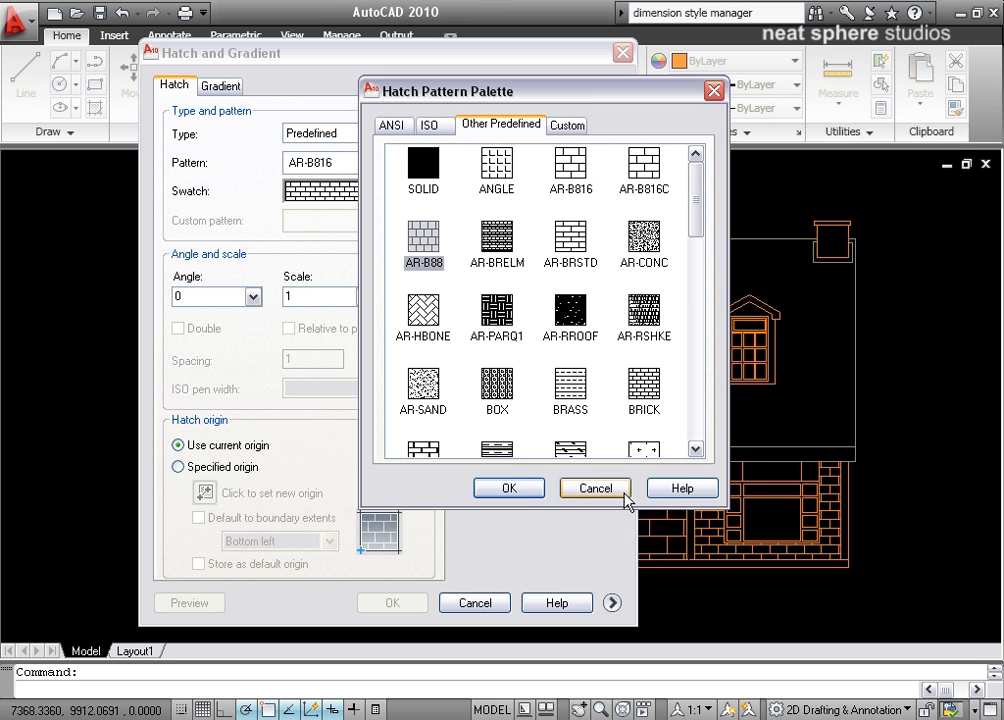
{"action": "left_click", "coordinate": [508, 488]}
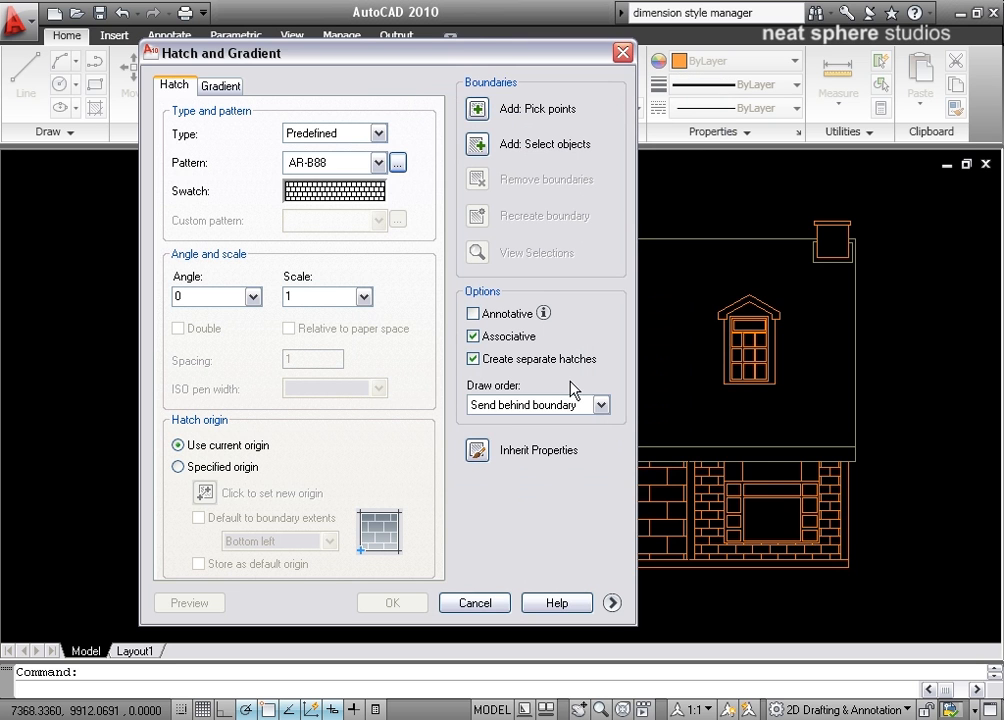
{"action": "left_click", "coordinate": [611, 602]}
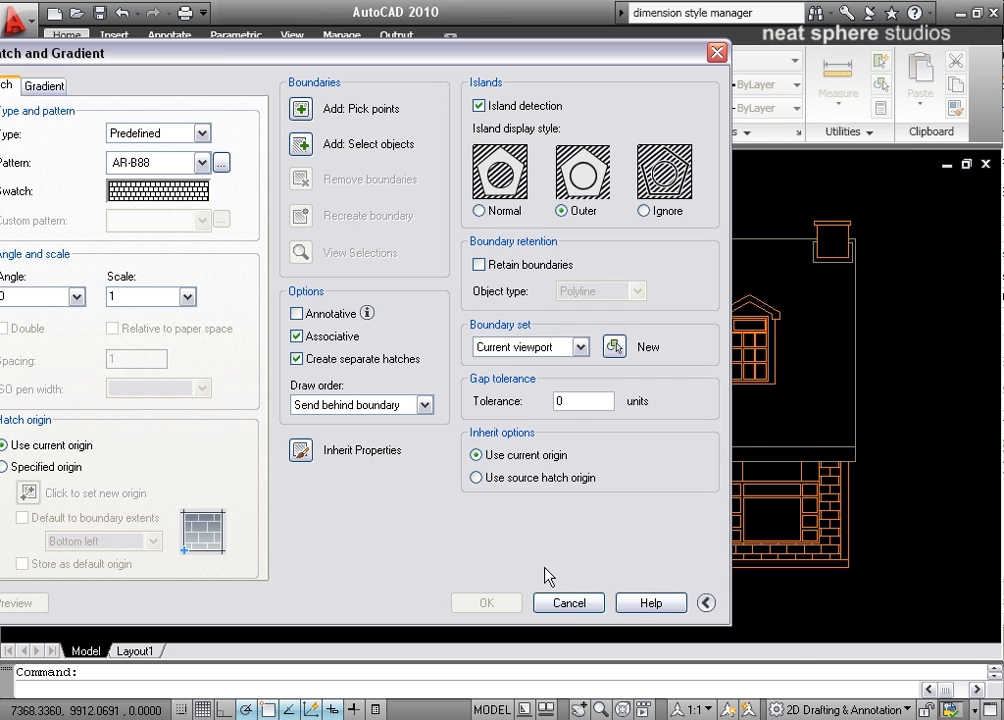
{"action": "left_click", "coordinate": [706, 603]}
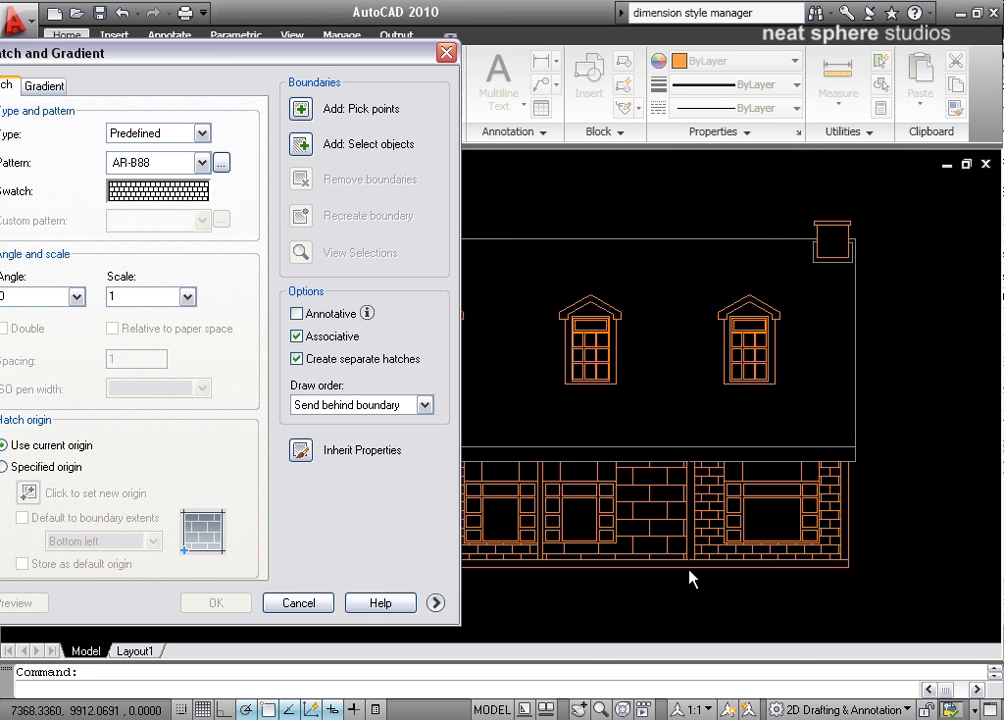
{"action": "left_click", "coordinate": [301, 109]}
{"action": "left_click", "coordinate": [505, 287]}
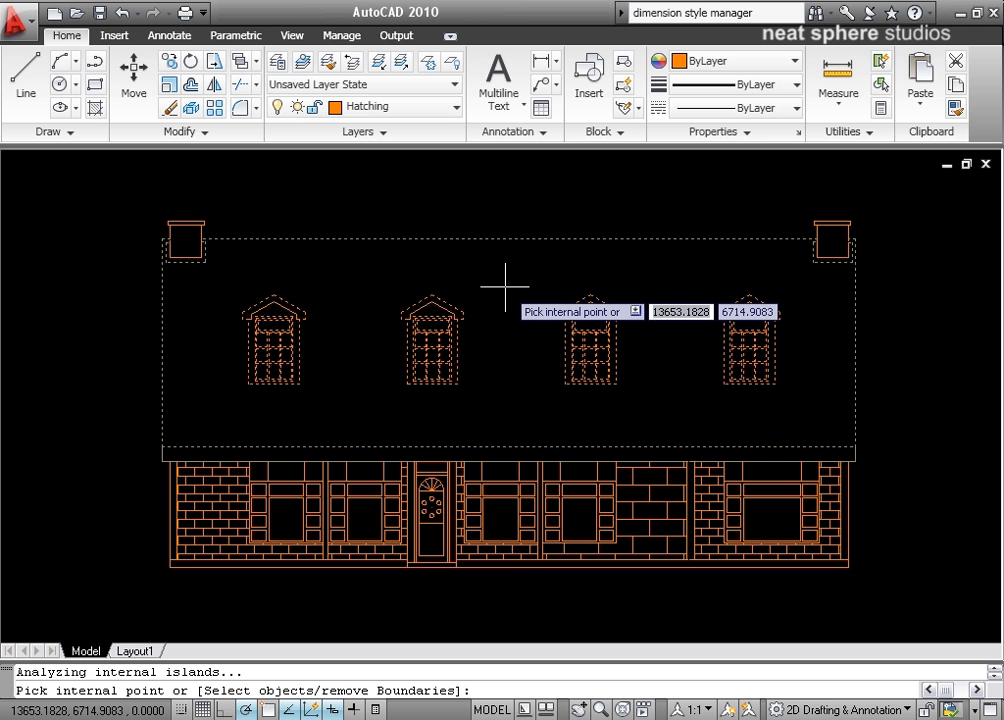
{"action": "right_click", "coordinate": [505, 287]}
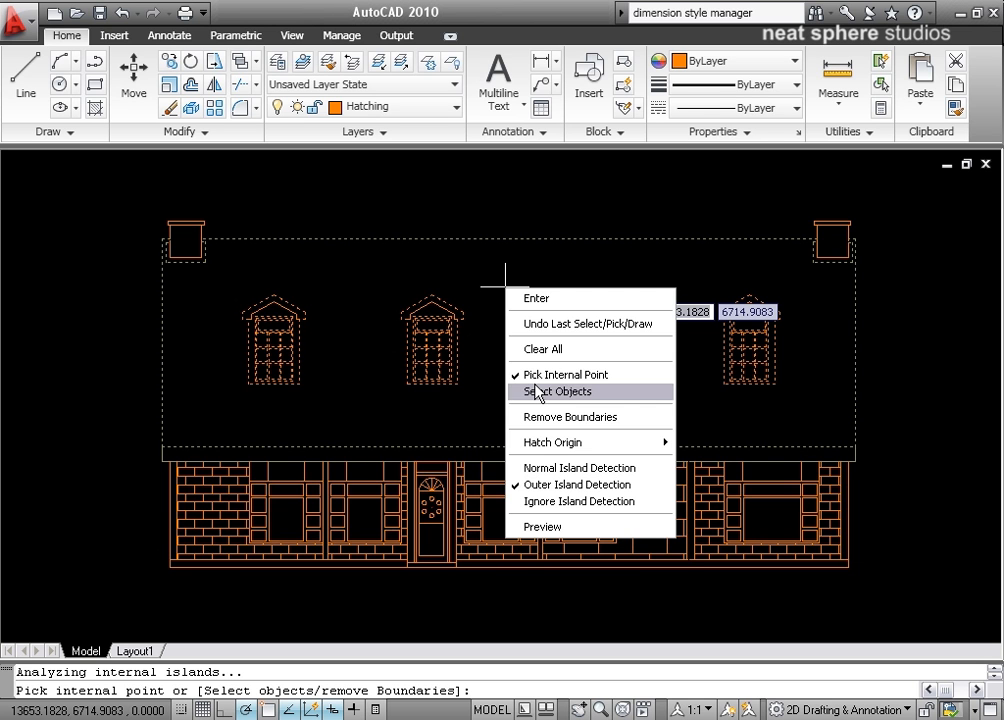
{"action": "left_click", "coordinate": [538, 529]}
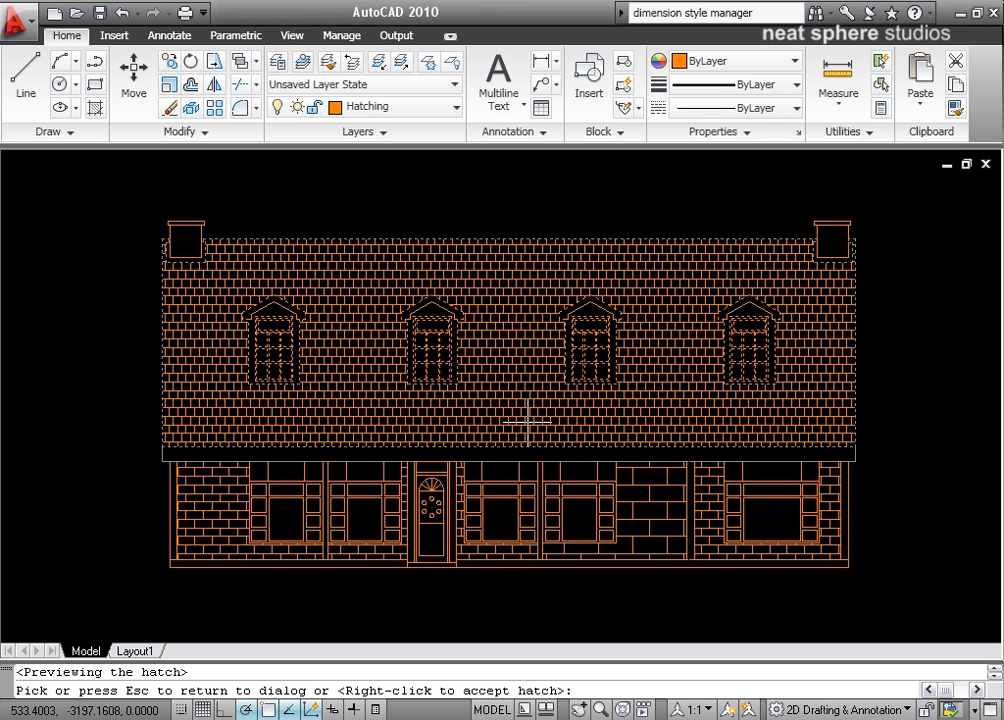
{"action": "right_click", "coordinate": [526, 421]}
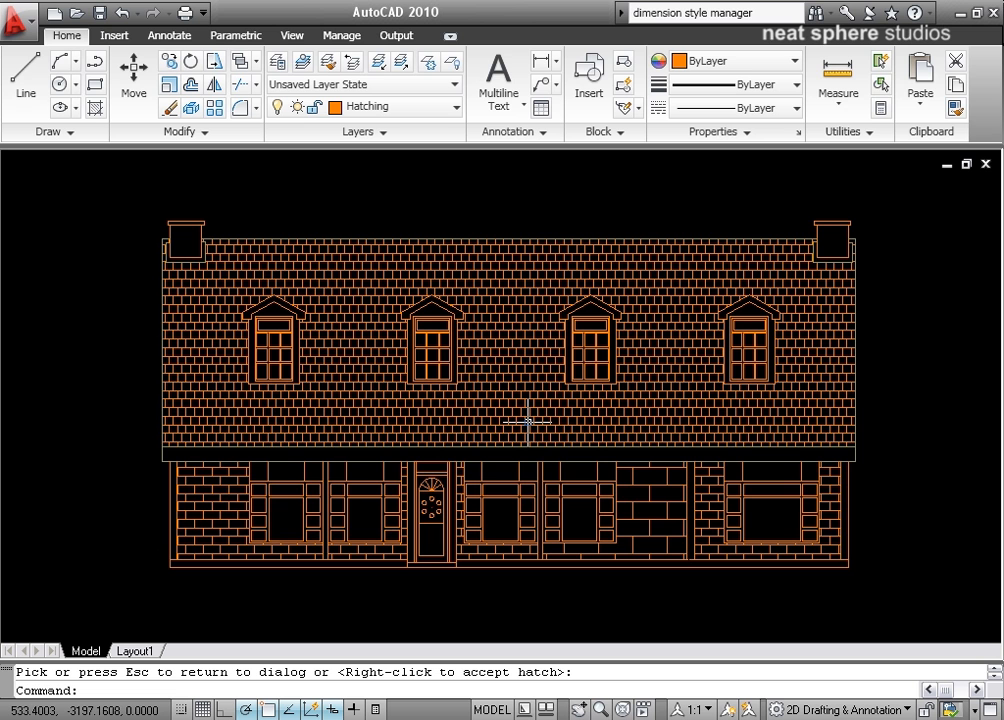
Apply a one-colour blue gradient fill to the roof area using the middle-row right gradient, then preview and accept it.
{"action": "left_click", "coordinate": [68, 132]}
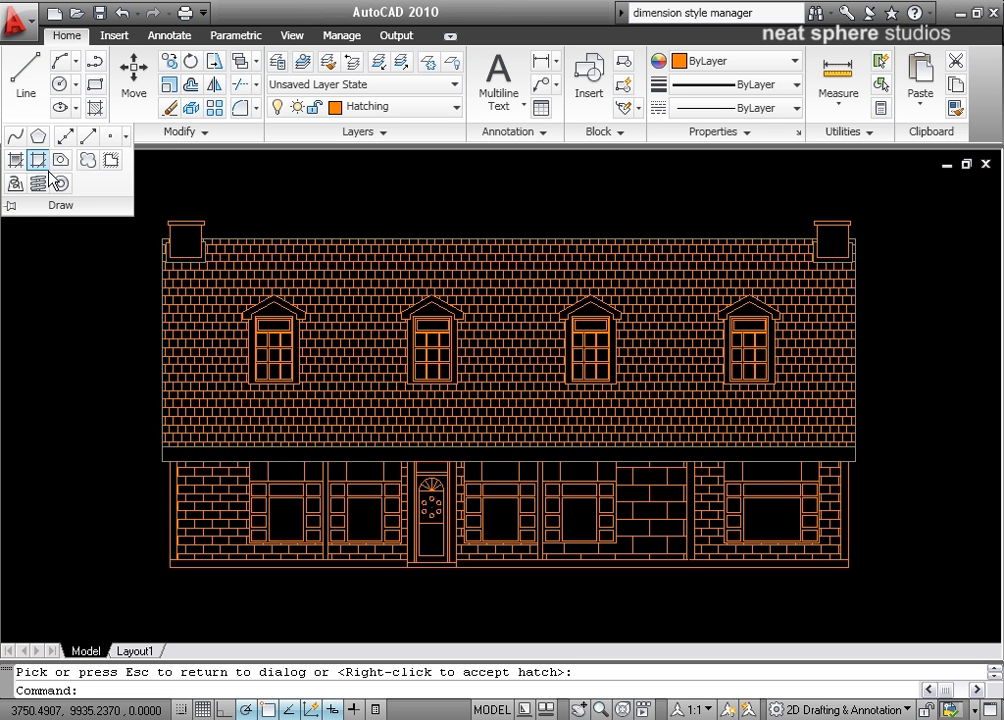
{"action": "left_click", "coordinate": [11, 206]}
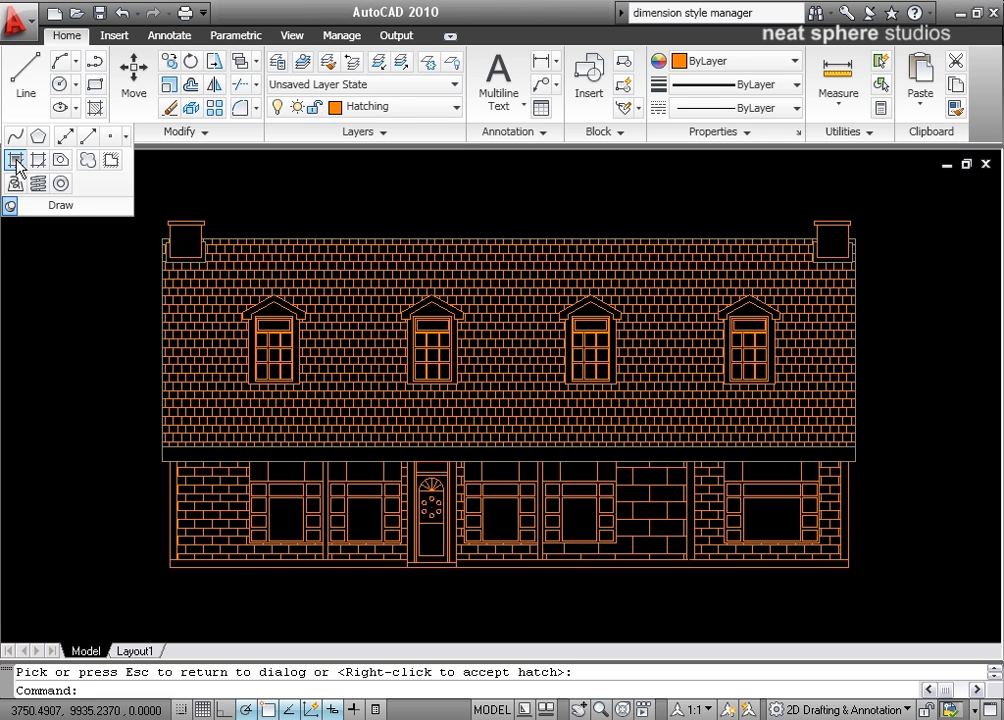
{"action": "left_click", "coordinate": [18, 164]}
{"action": "left_click_drag", "start_coordinate": [130, 55], "coordinate": [592, 76]}
{"action": "left_click", "coordinate": [432, 97]}
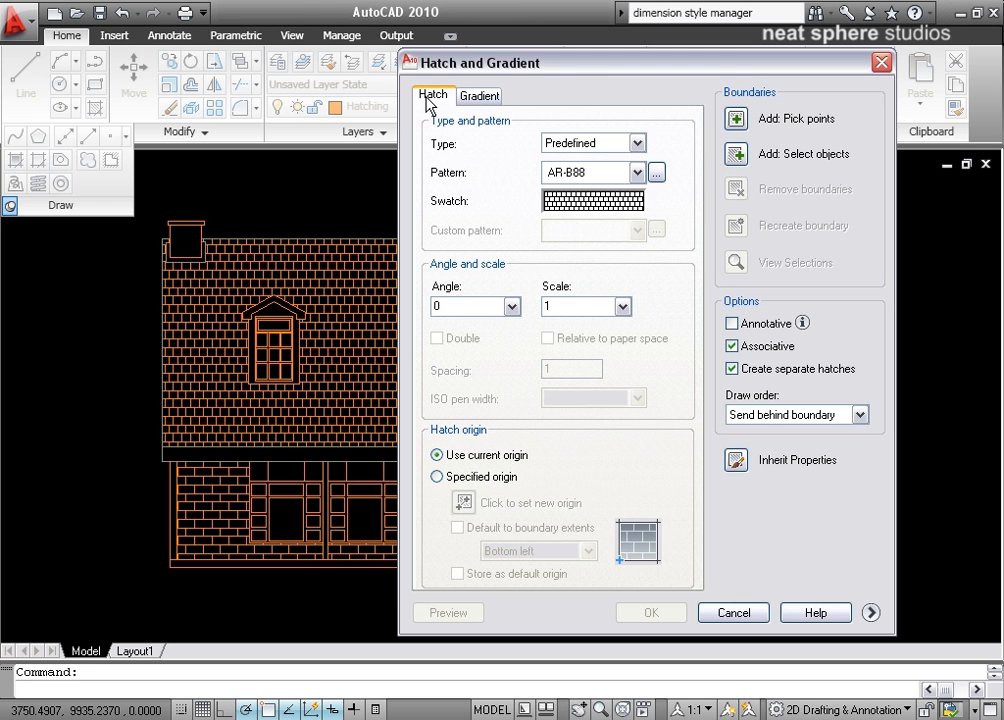
{"action": "left_click", "coordinate": [465, 97]}
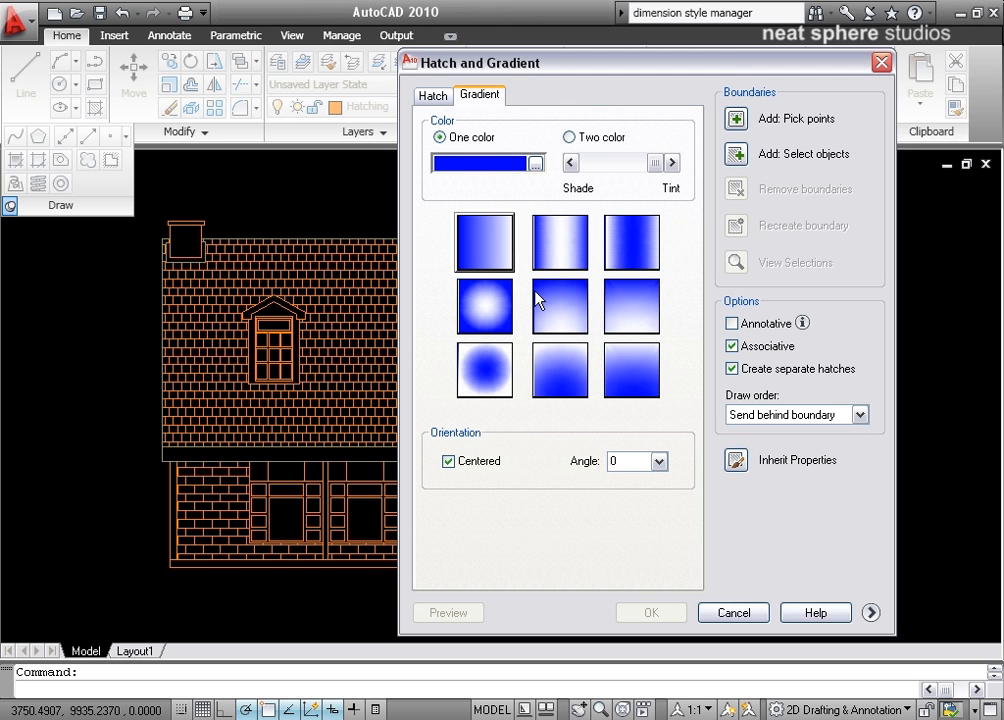
{"action": "left_click", "coordinate": [502, 253]}
{"action": "left_click", "coordinate": [650, 314]}
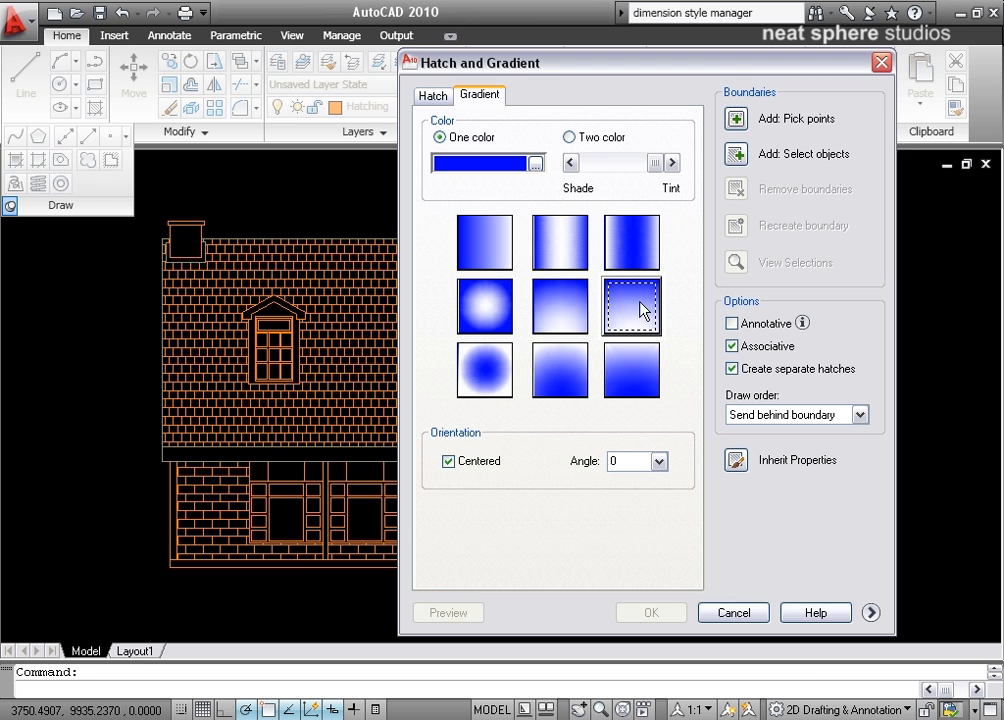
{"action": "left_click", "coordinate": [872, 613]}
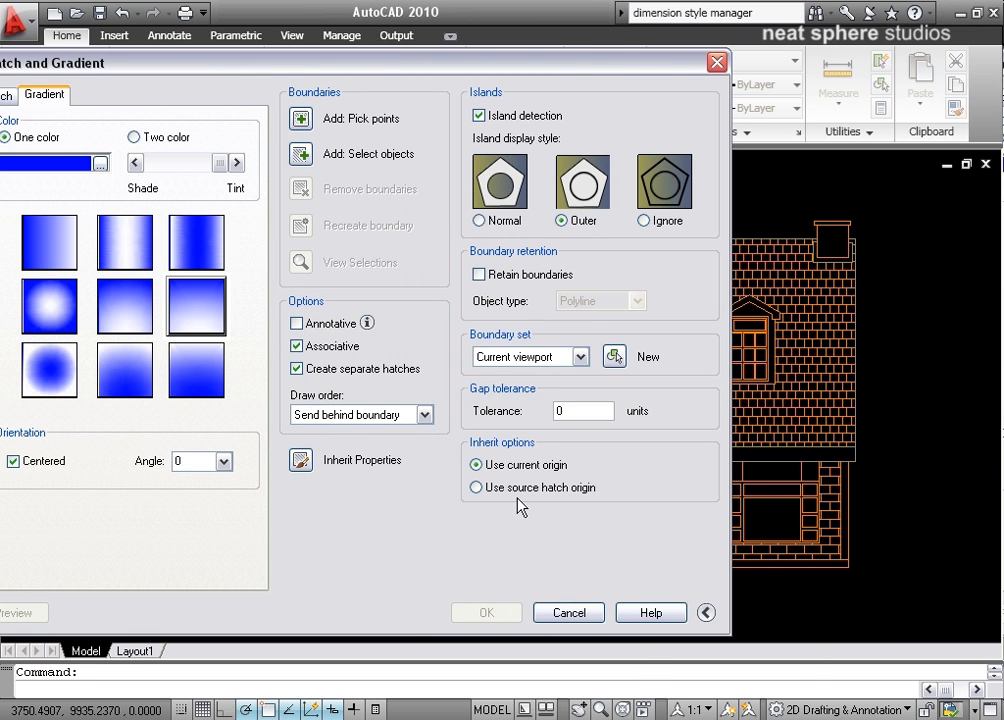
{"action": "left_click", "coordinate": [705, 612]}
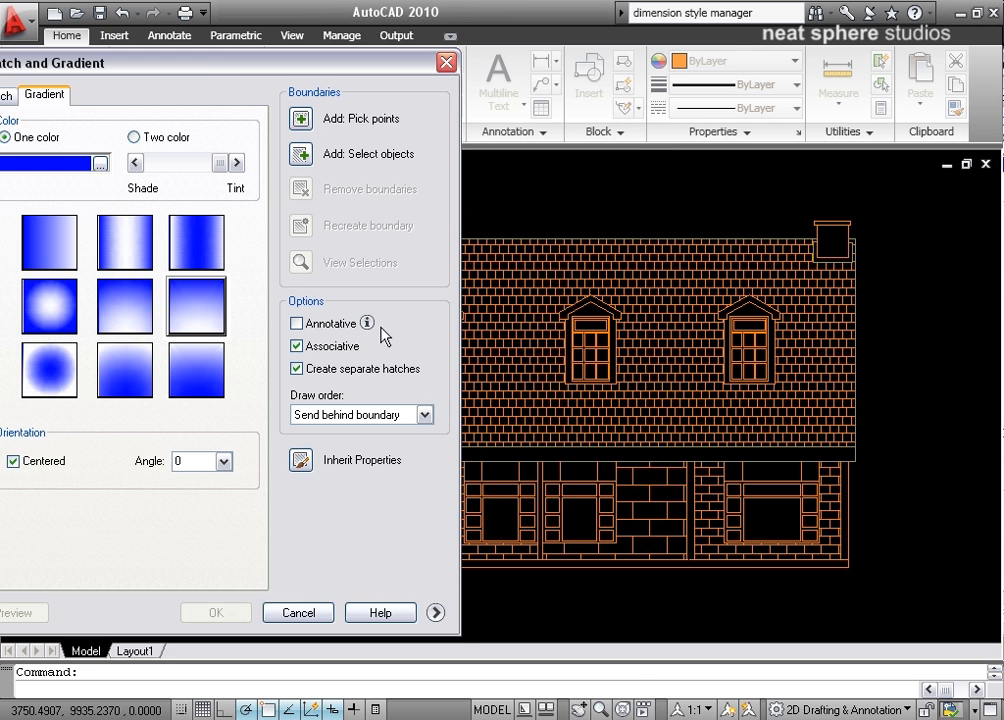
{"action": "left_click", "coordinate": [300, 119]}
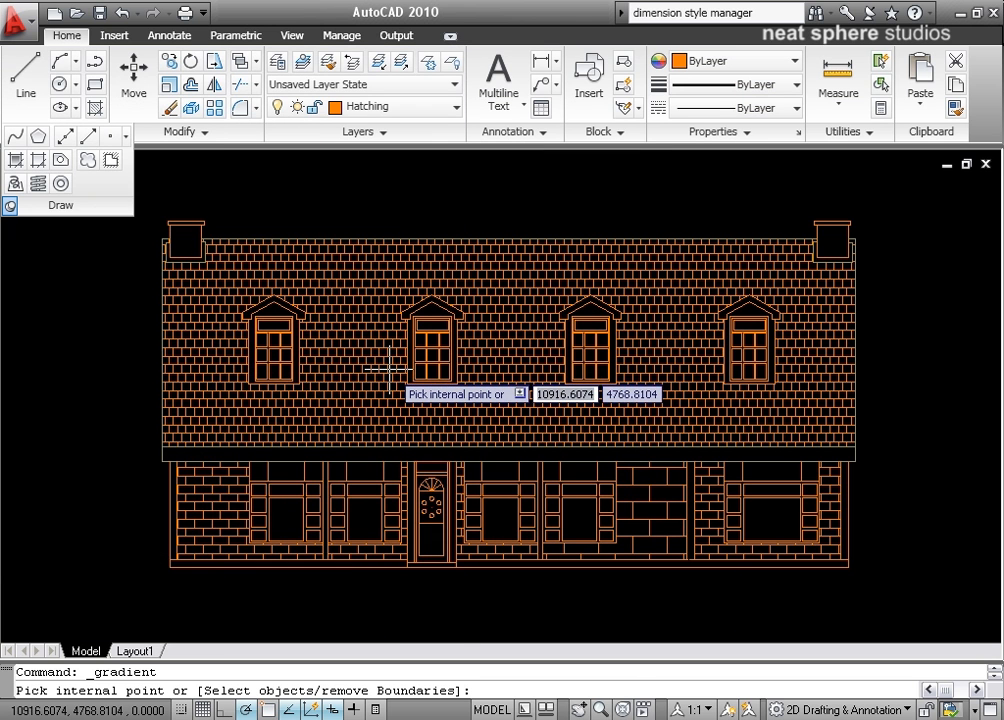
{"action": "left_click", "coordinate": [388, 369]}
{"action": "right_click", "coordinate": [388, 369]}
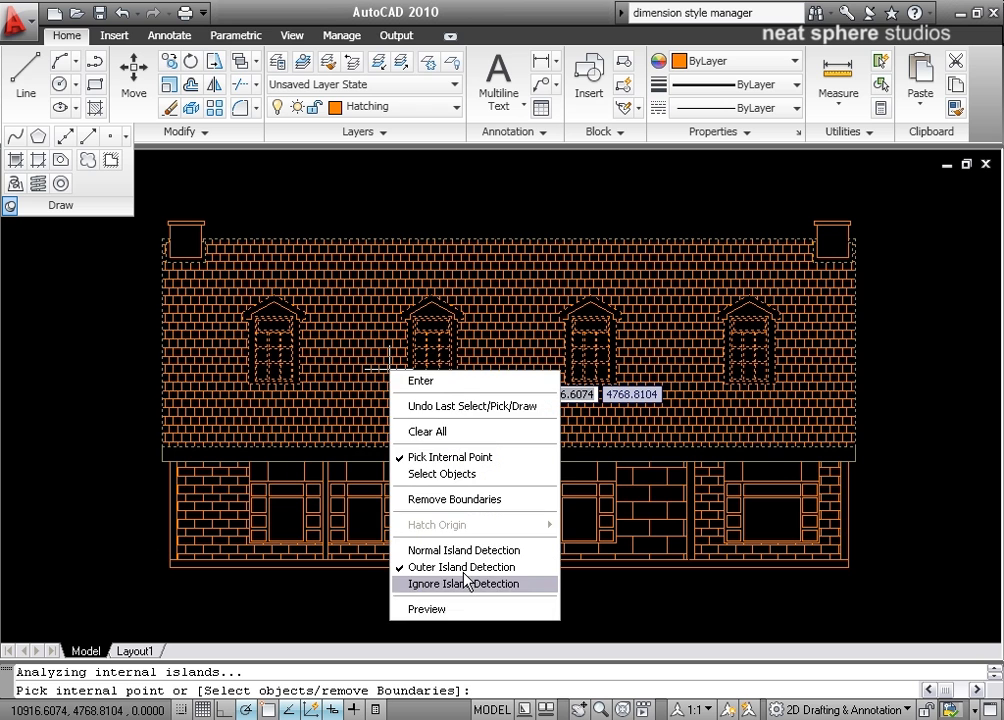
{"action": "left_click", "coordinate": [463, 604]}
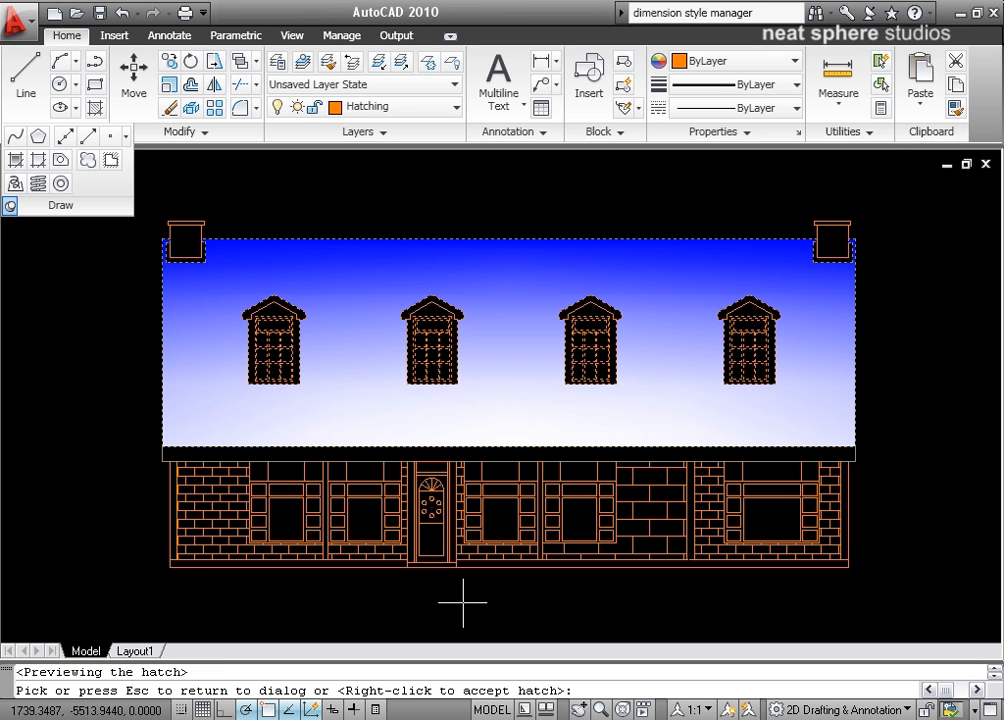
{"action": "right_click", "coordinate": [540, 402]}
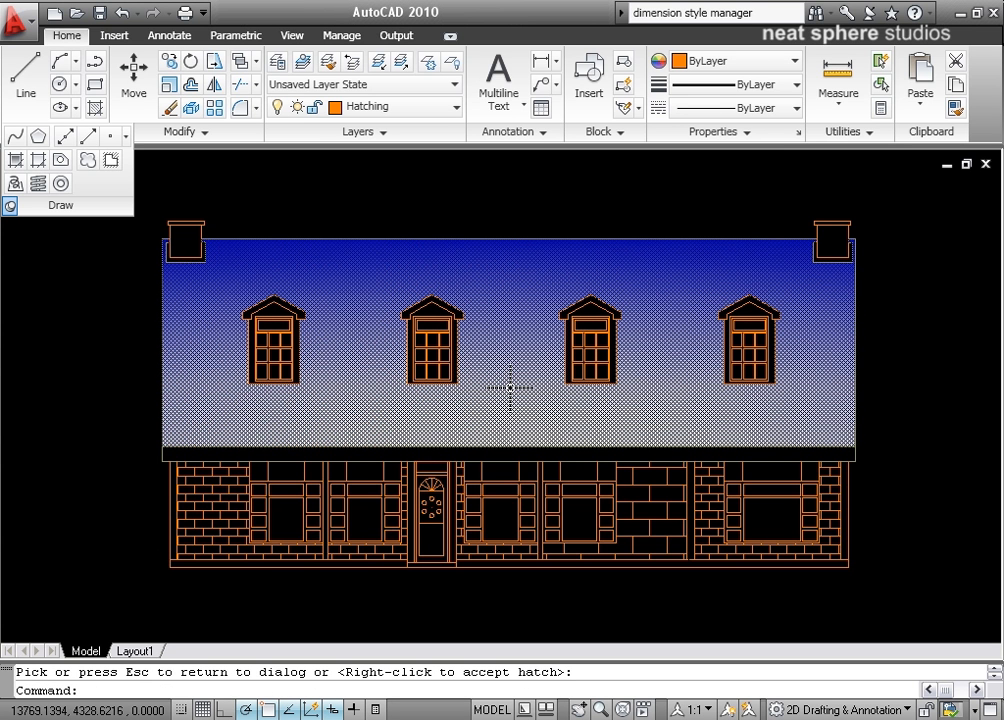
Edit the roof's AR-B88 brick hatch and set its draw order to Bring to front.
{"action": "scroll", "coordinate": [520, 392], "scroll_direction": "up", "scroll_amount": 3}
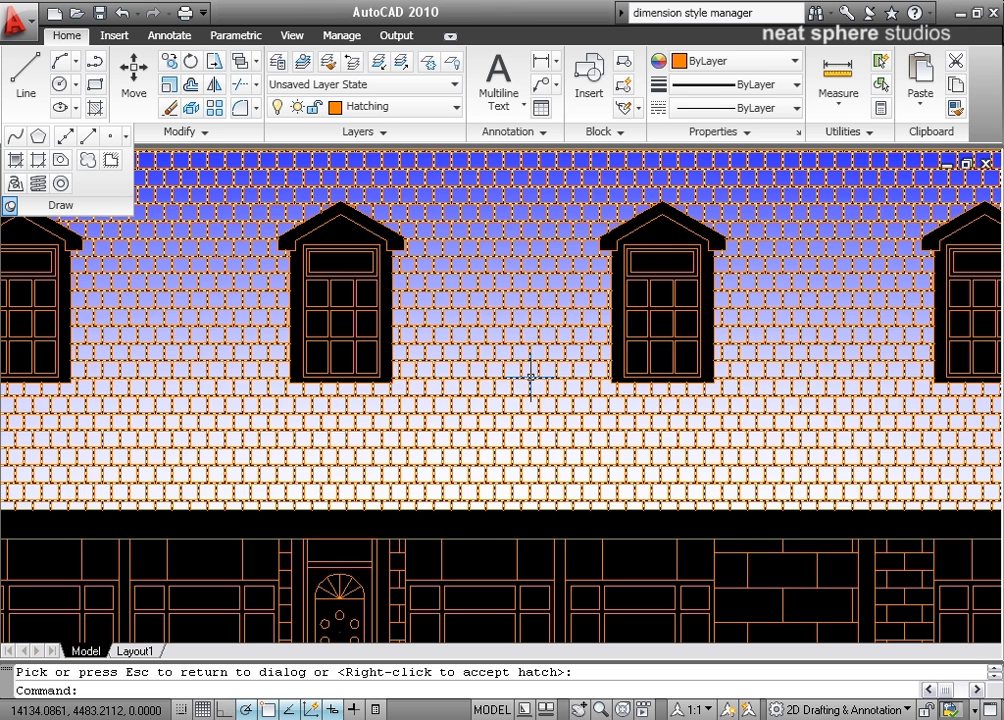
{"action": "right_click", "coordinate": [530, 376]}
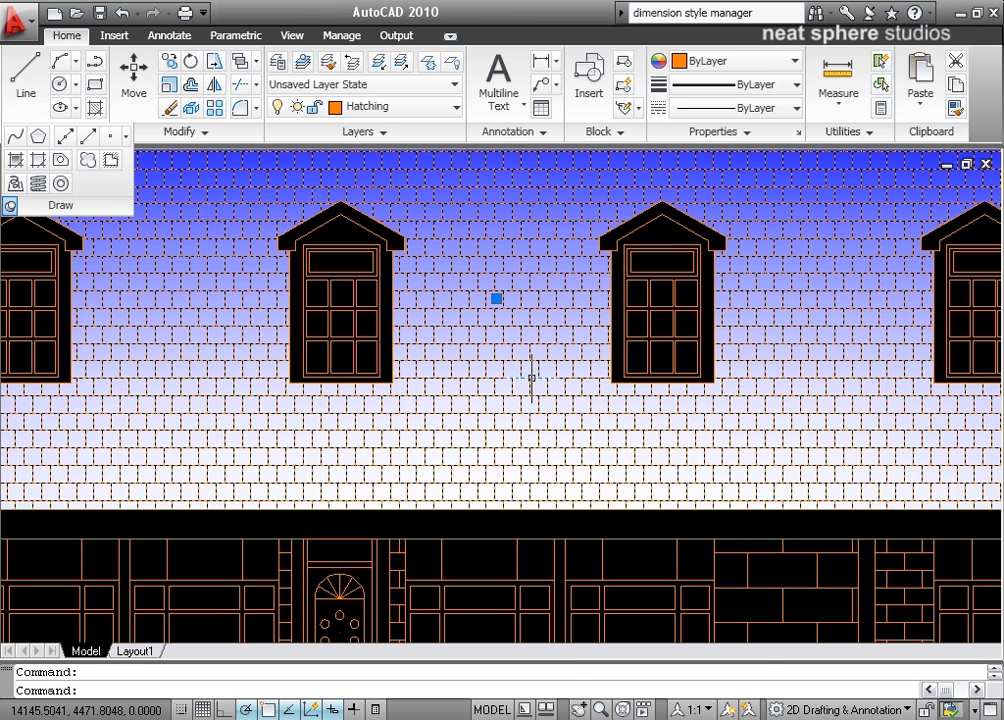
{"action": "right_click", "coordinate": [530, 378]}
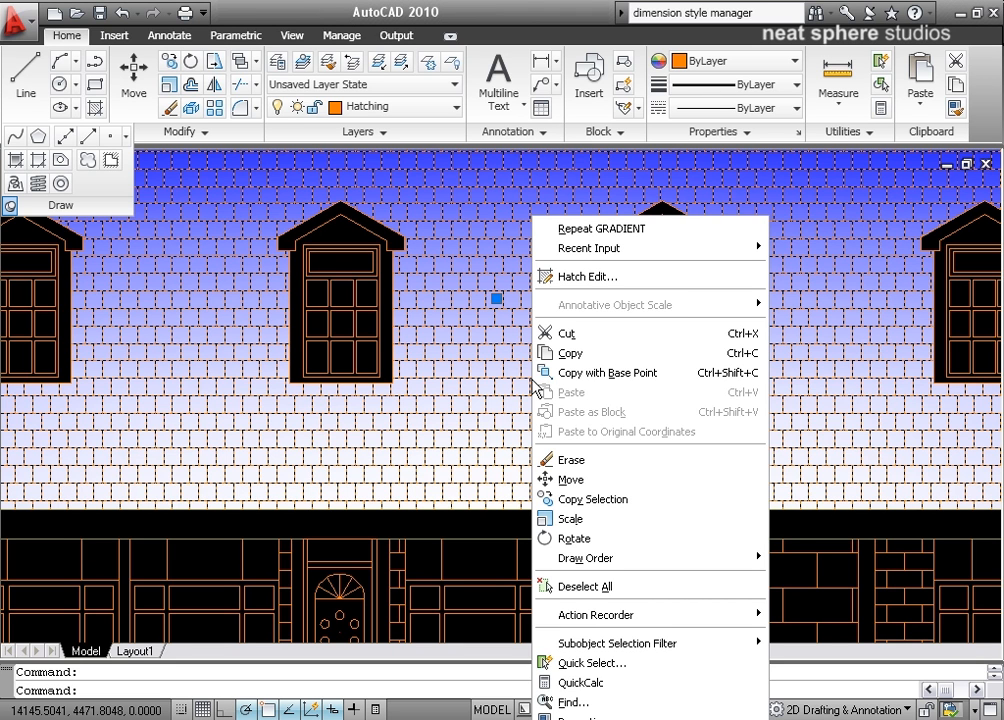
{"action": "left_click", "coordinate": [575, 279]}
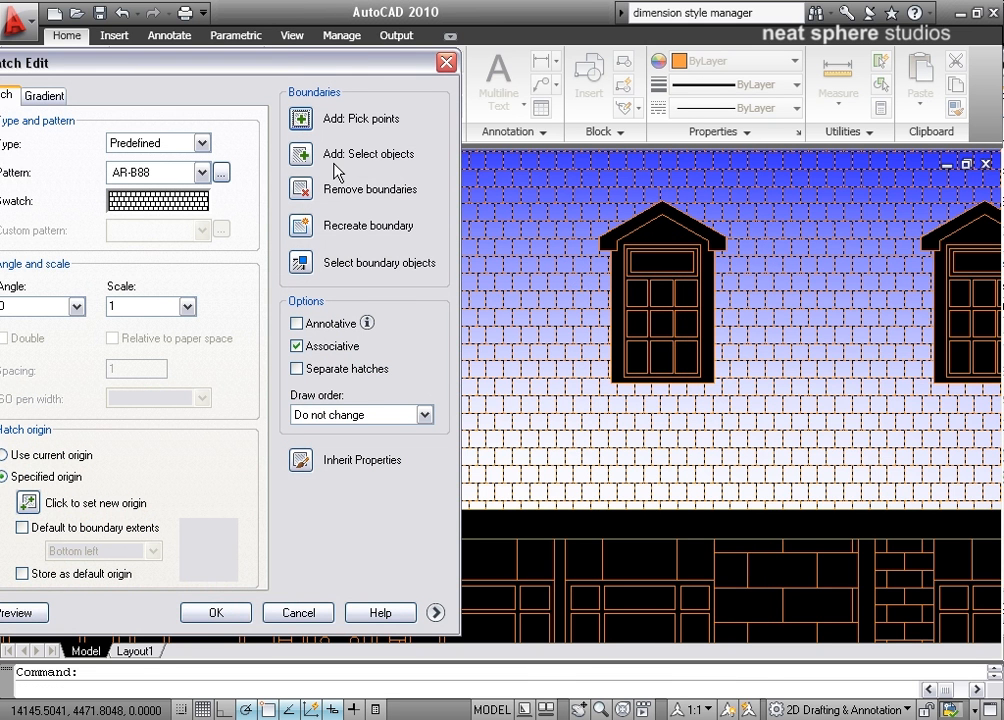
{"action": "left_click_drag", "start_coordinate": [350, 68], "coordinate": [436, 64]}
{"action": "left_click", "coordinate": [464, 411]}
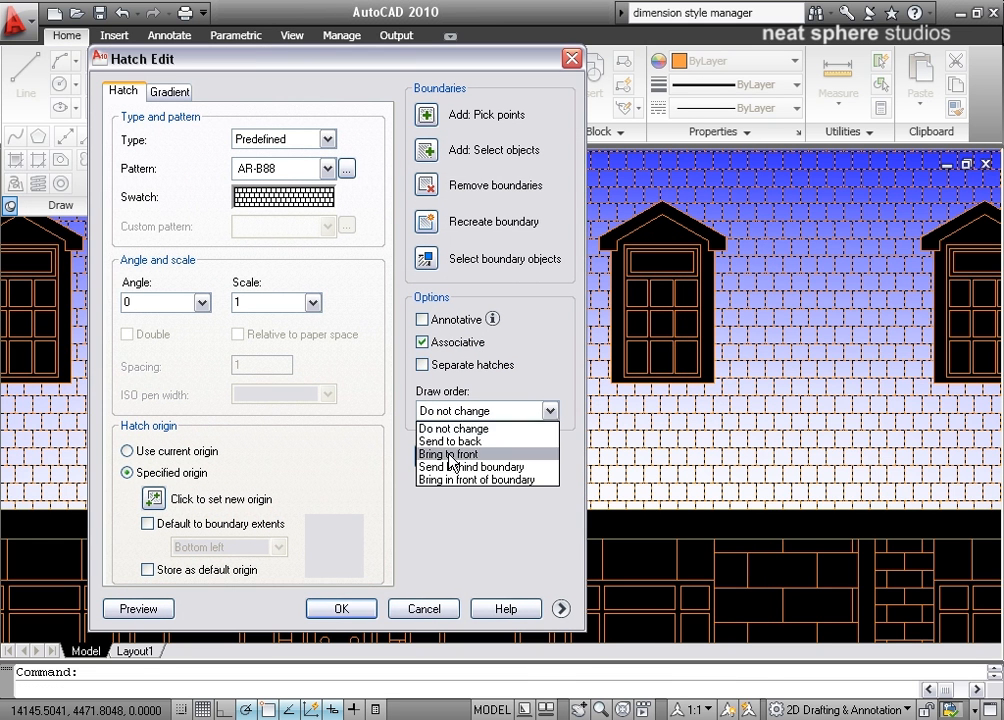
{"action": "left_click", "coordinate": [452, 455]}
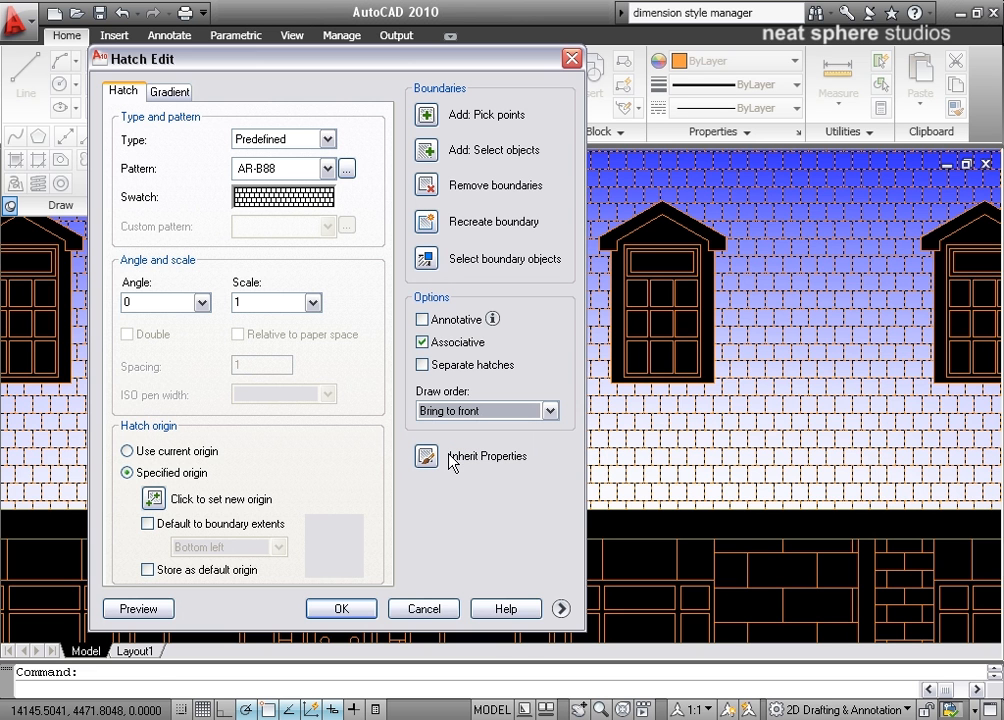
{"action": "left_click", "coordinate": [341, 609]}
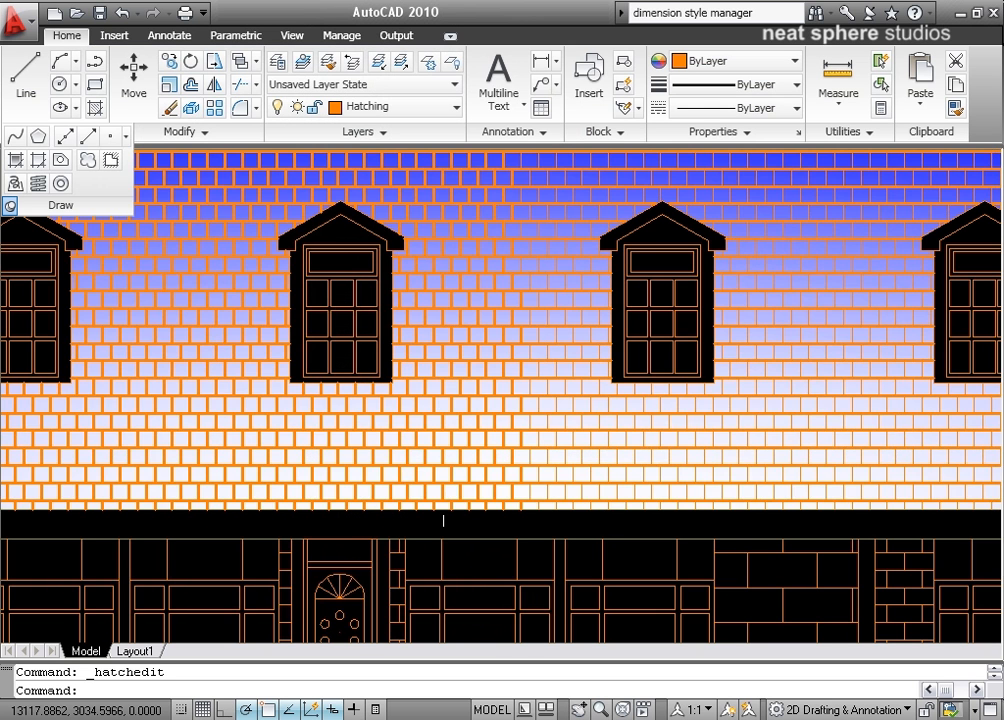
{"action": "scroll", "coordinate": [441, 520], "scroll_direction": "down", "scroll_amount": 5}
{"action": "left_click", "coordinate": [724, 467]}
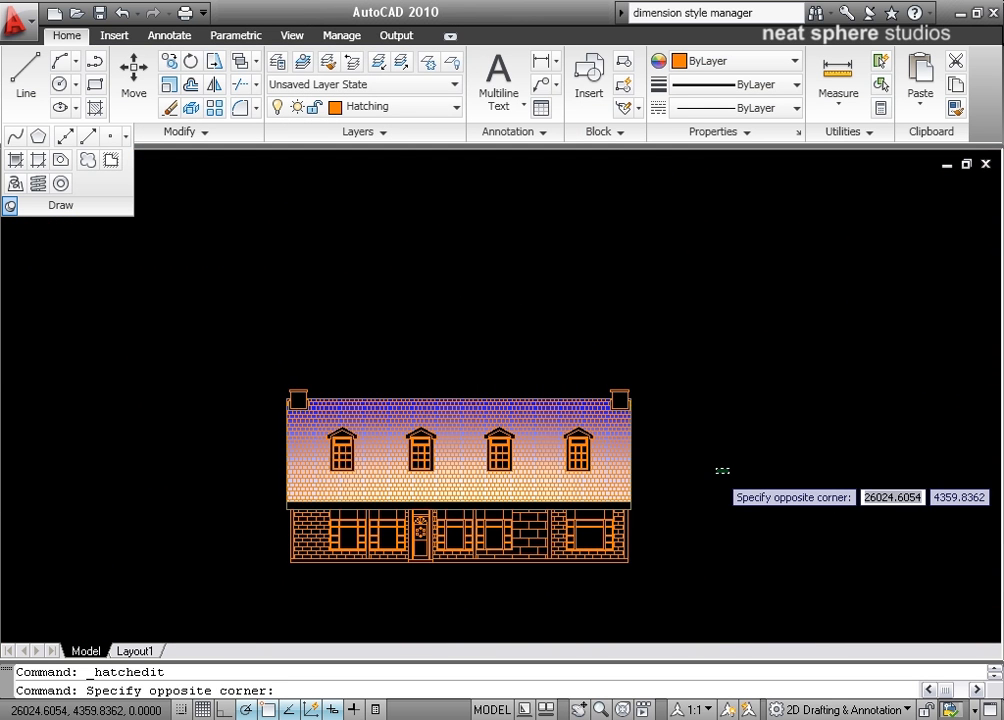
{"action": "scroll", "coordinate": [725, 469], "scroll_direction": "up", "scroll_amount": 3}
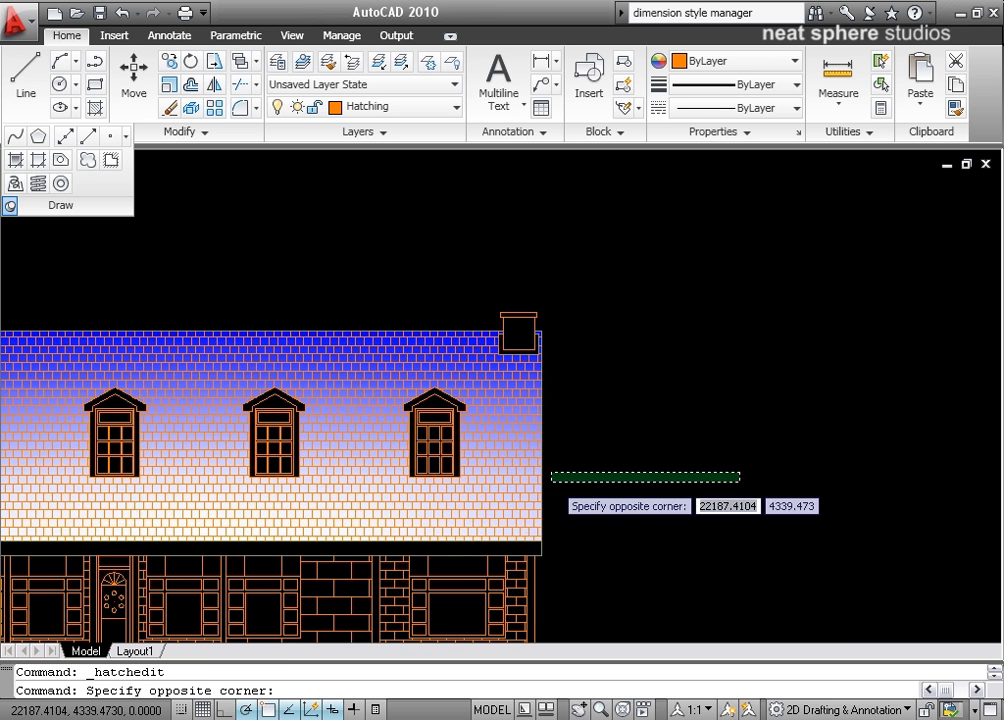
{"action": "left_click", "coordinate": [578, 486]}
{"action": "mouse_move", "coordinate": [583, 489]}
{"action": "middle_mouse_down"}
{"action": "mouse_move", "coordinate": [833, 414]}
{"action": "mouse_move", "coordinate": [879, 424]}
{"action": "middle_mouse_up"}
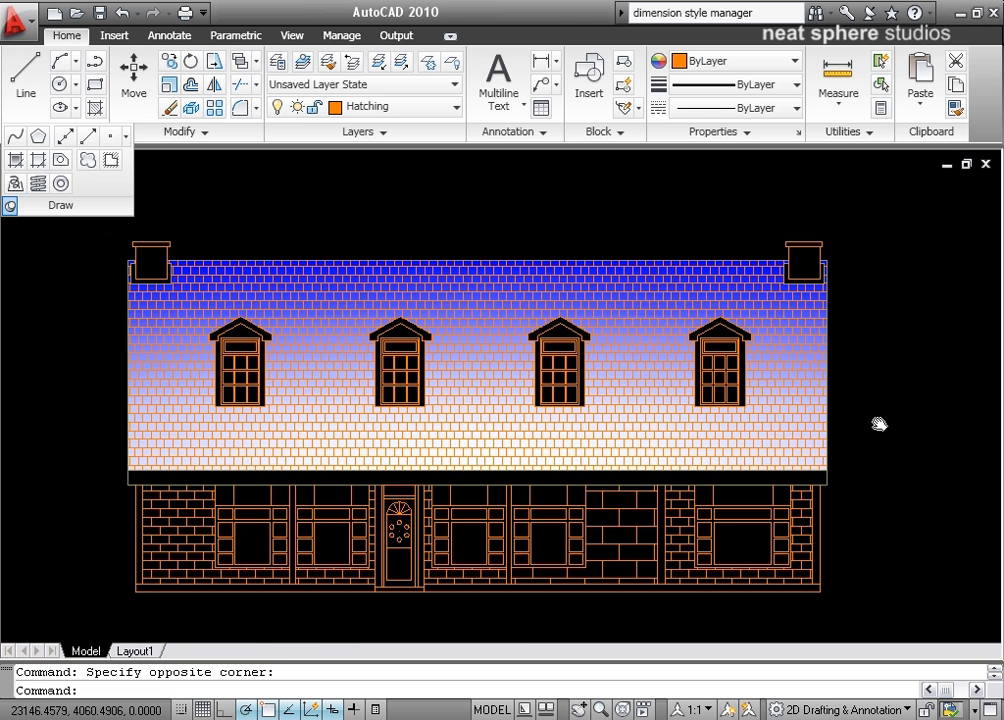